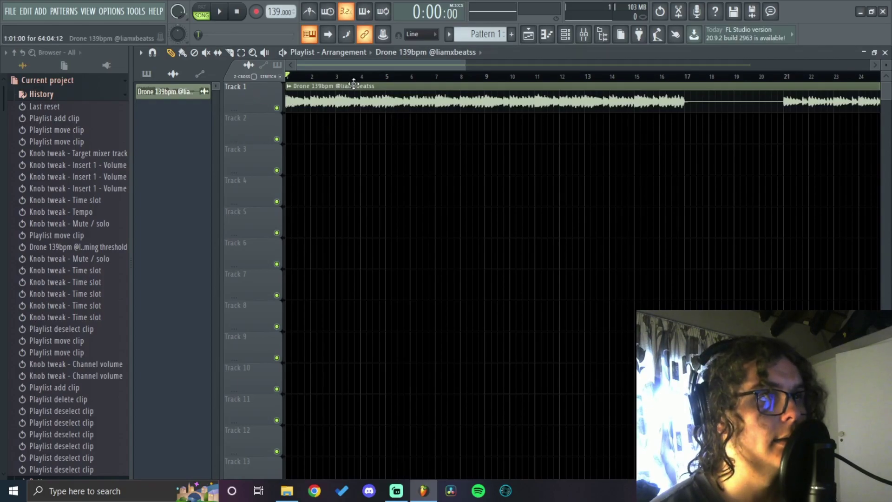
Play the drone from around bar 11, zoom the playlist out and open Gross Beat on Insert 1
left_click(537, 77)
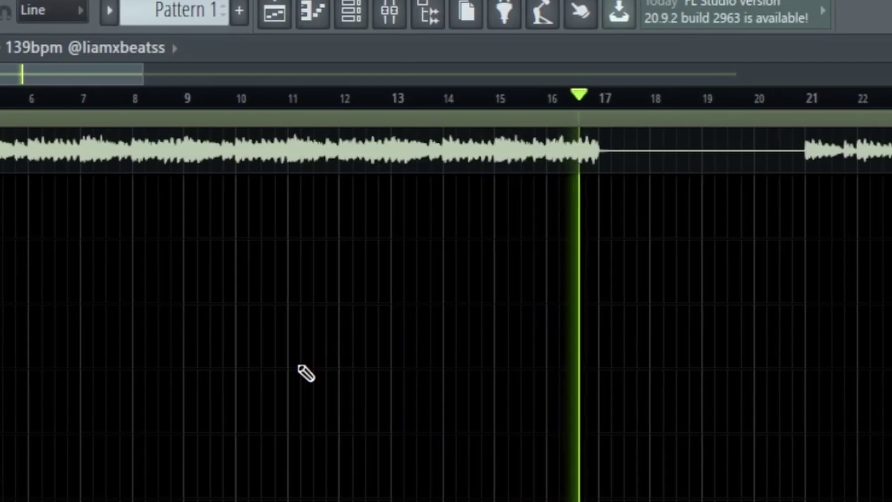
key("space")
key("Page_Down")
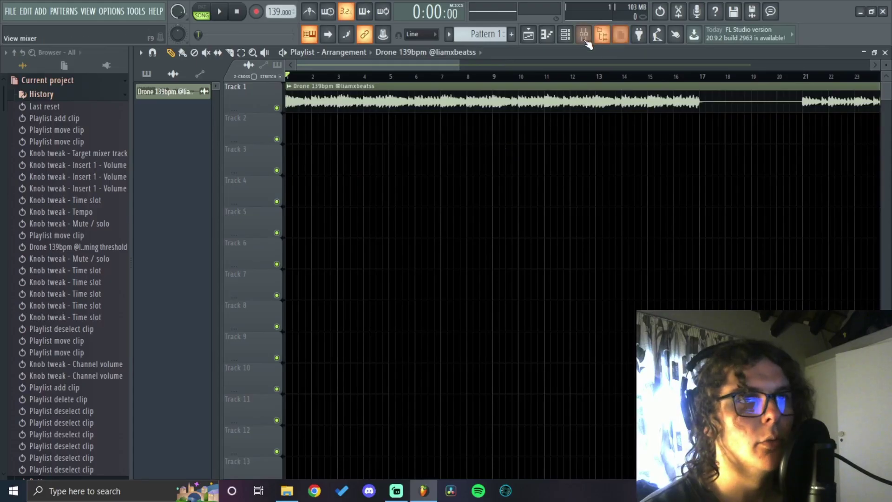
left_click(334, 11)
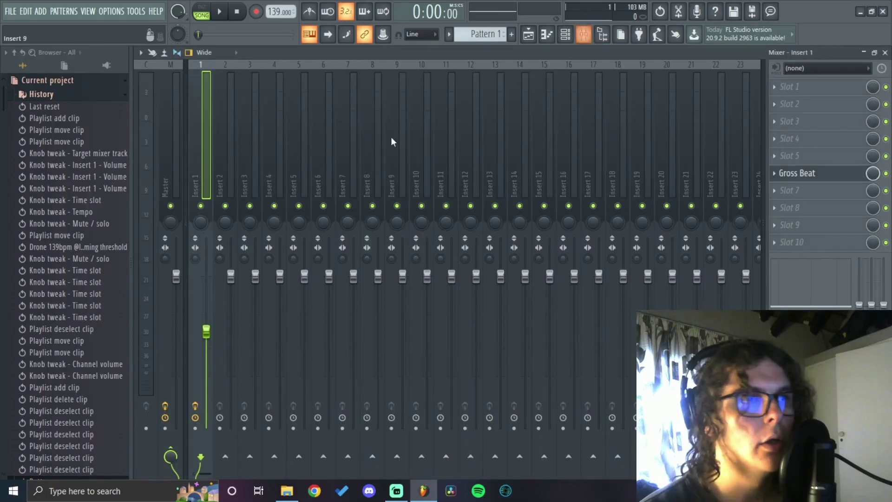
left_click(796, 173)
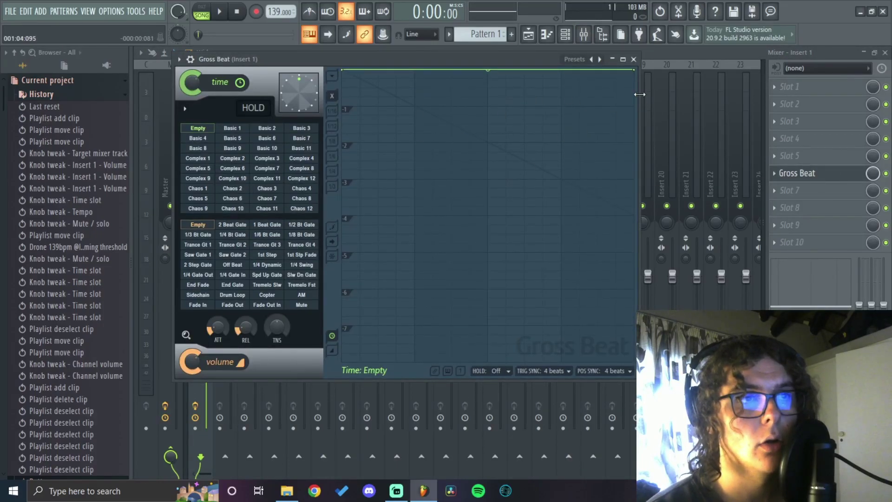
key("F5")
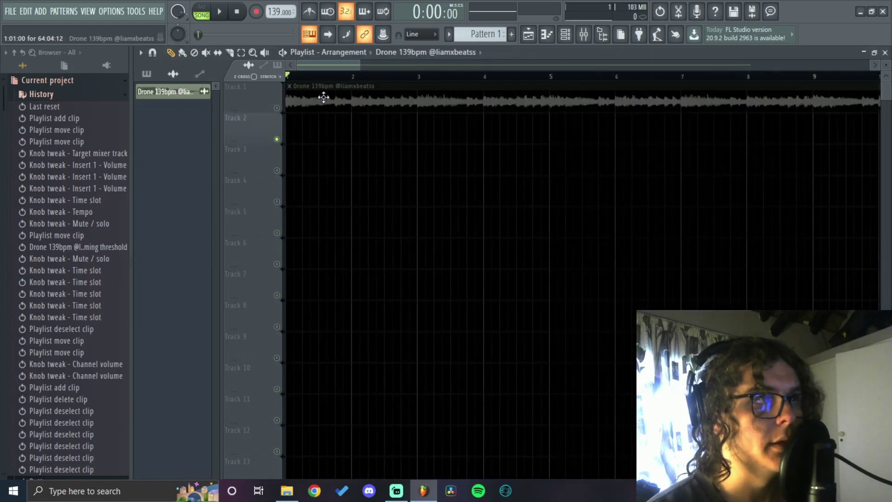
Unmute Track 1, set a bar 4–8 time selection as the loop range, and bring back the mixer
left_click(276, 107)
left_click_drag(355, 77, 286, 77)
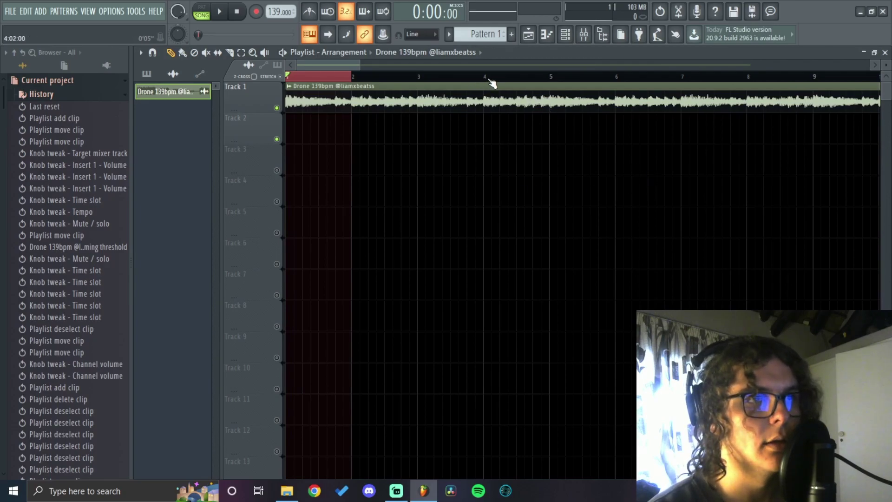
left_click(480, 106)
left_click(549, 195)
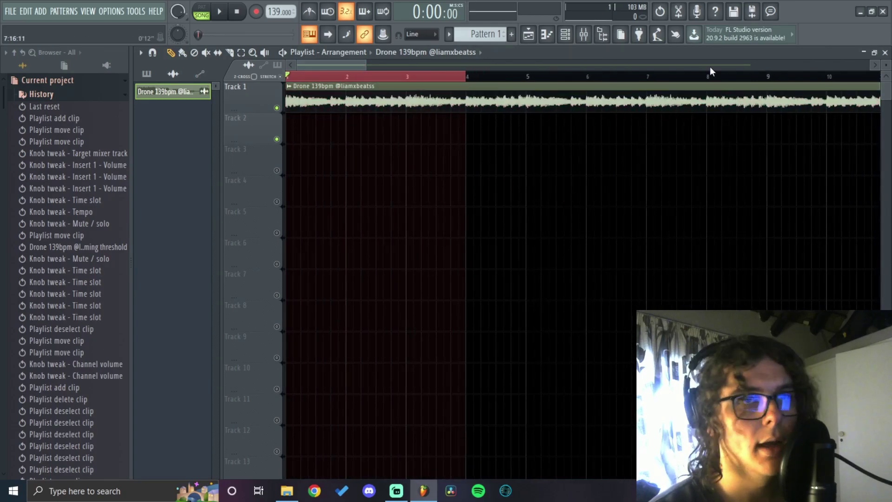
left_click_drag(711, 78, 464, 83)
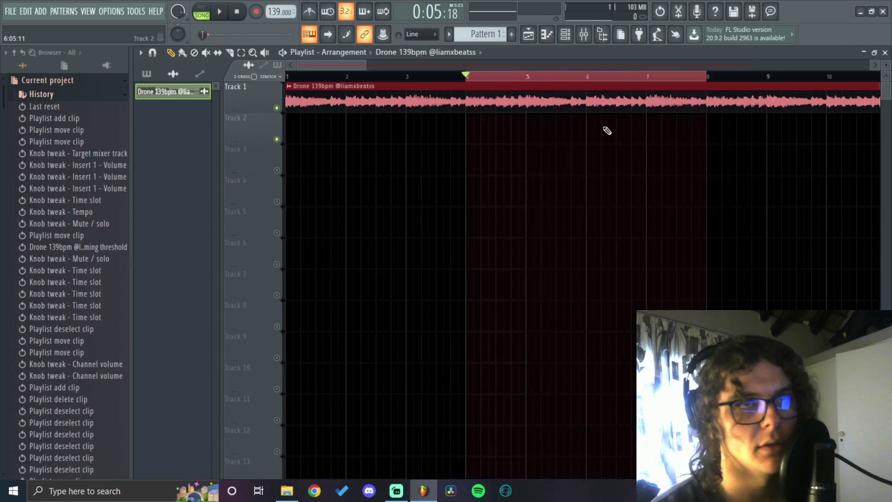
key("F9")
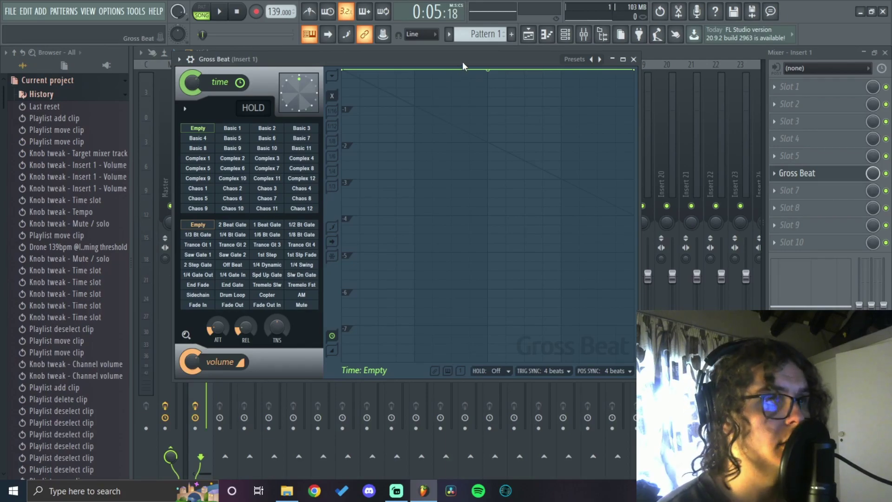
Audition the bar 4–8 loop, then drag on the time envelope's flat top line to add a point
key("space")
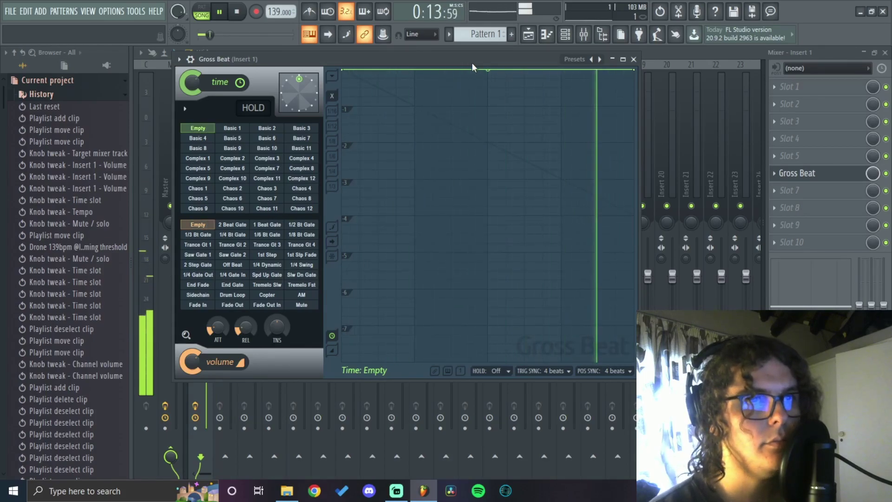
key("space")
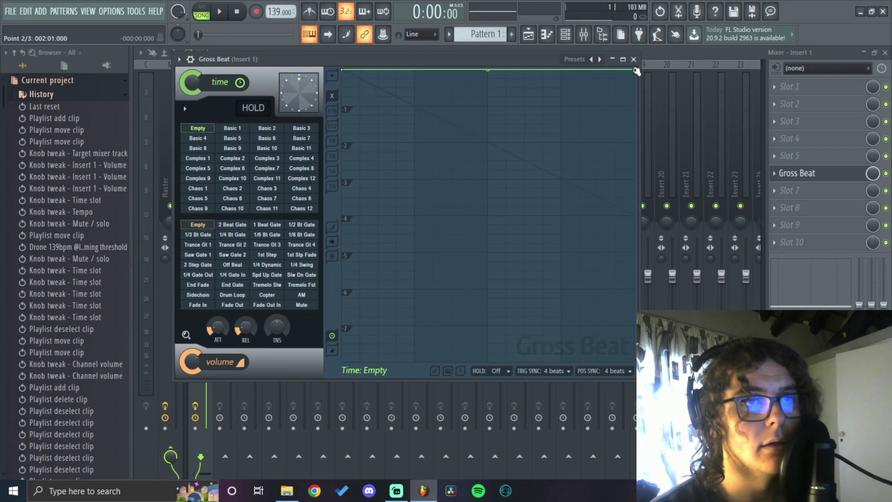
left_click_drag(634, 71, 636, 216)
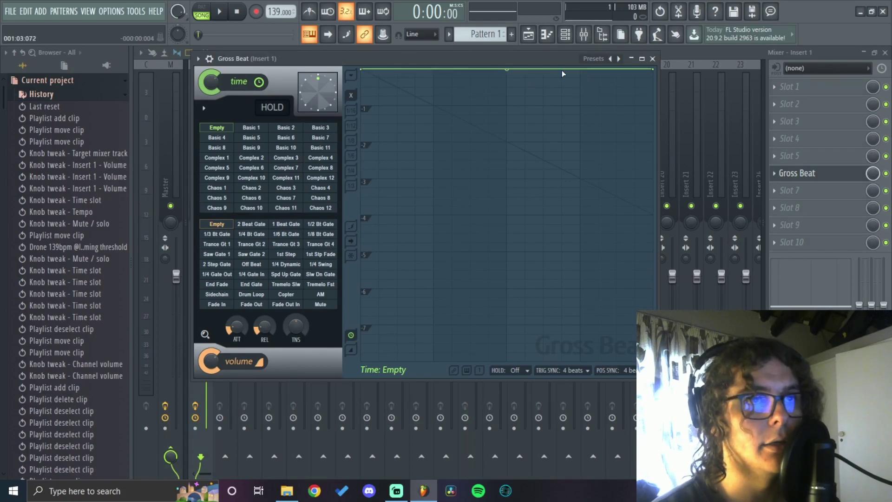
Add, bend and delete extra points on the time envelope's top line
left_click(562, 71)
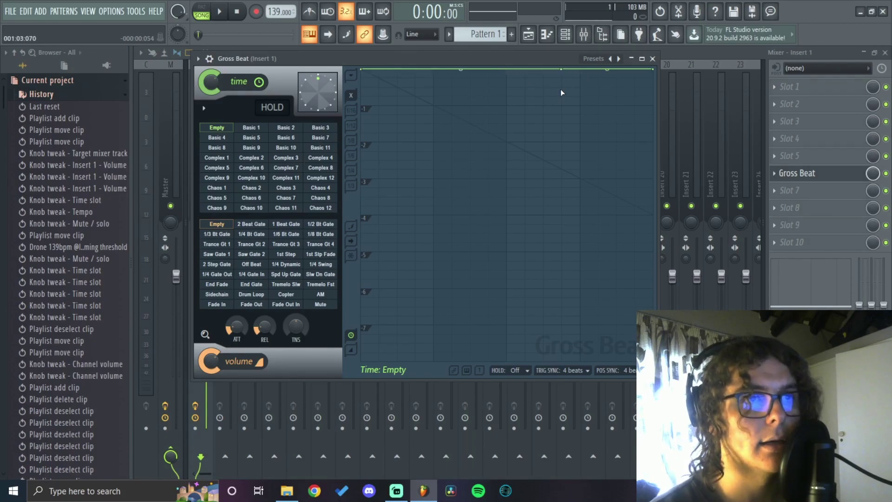
right_click(559, 71)
left_click(568, 81)
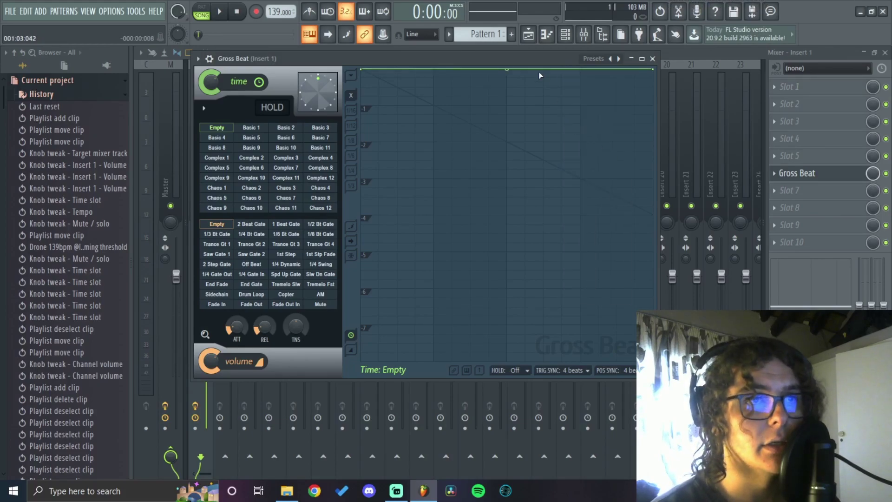
mouse_move(547, 69)
left_mouse_down()
mouse_move(541, 78)
mouse_move(590, 147)
mouse_move(467, 109)
mouse_move(538, 114)
mouse_move(540, 77)
left_mouse_up()
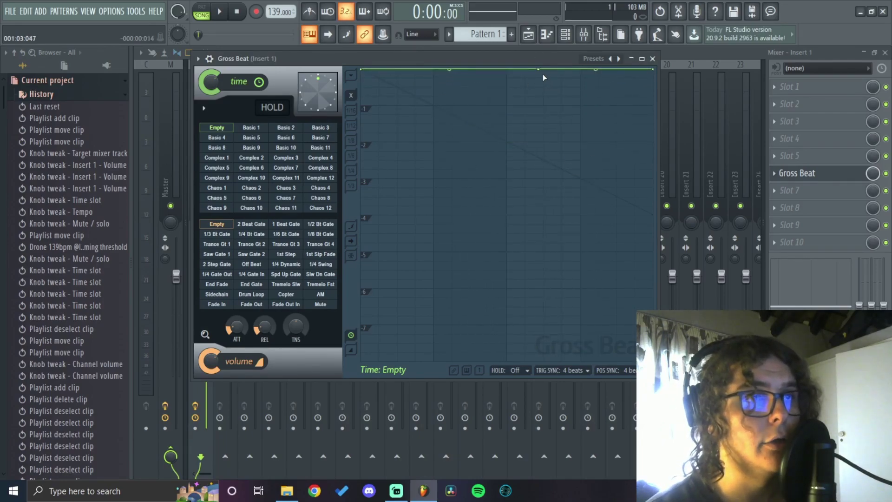
right_click(542, 71)
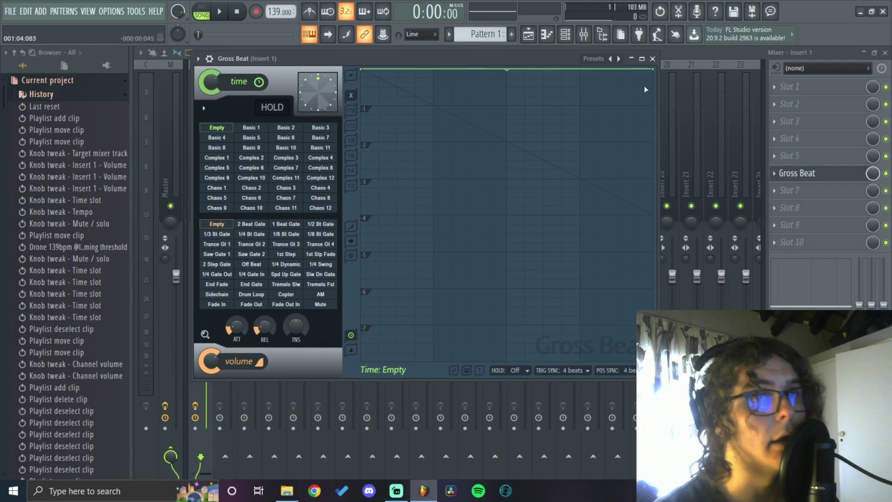
Slope the time envelope down to its end point, raise it partway, and audition the slowdown
left_click_drag(652, 70, 652, 214)
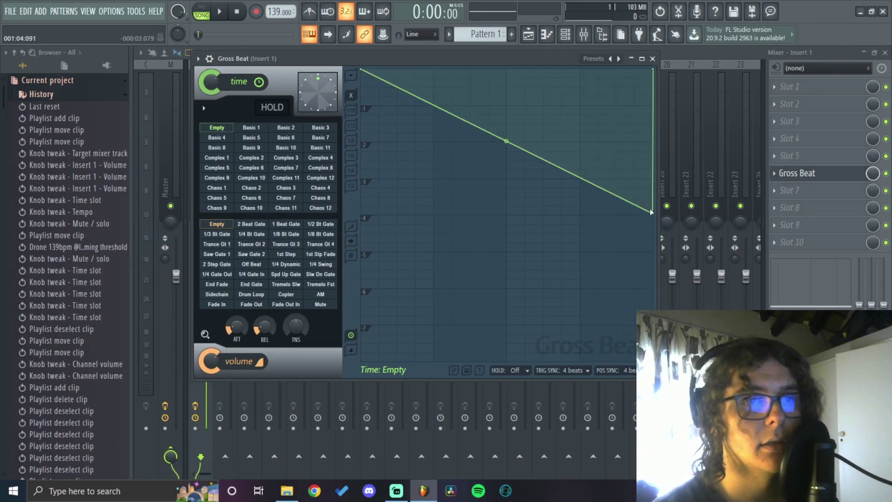
left_click_drag(654, 213, 655, 141)
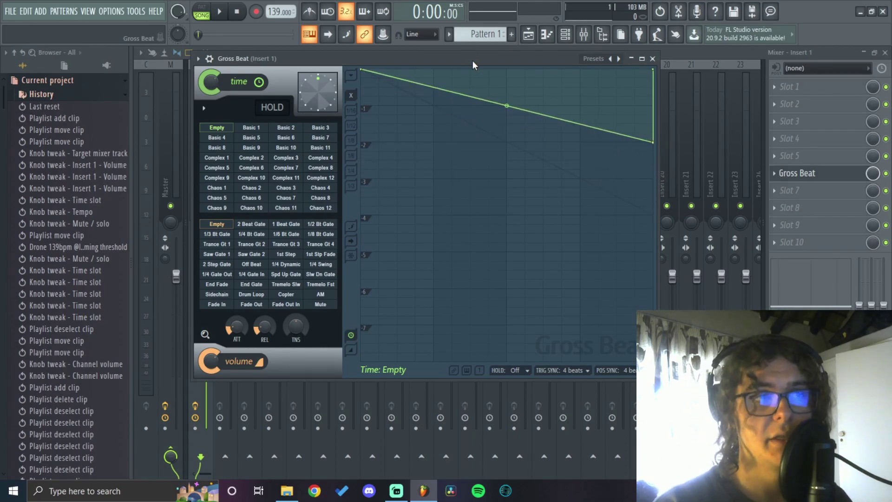
key("space")
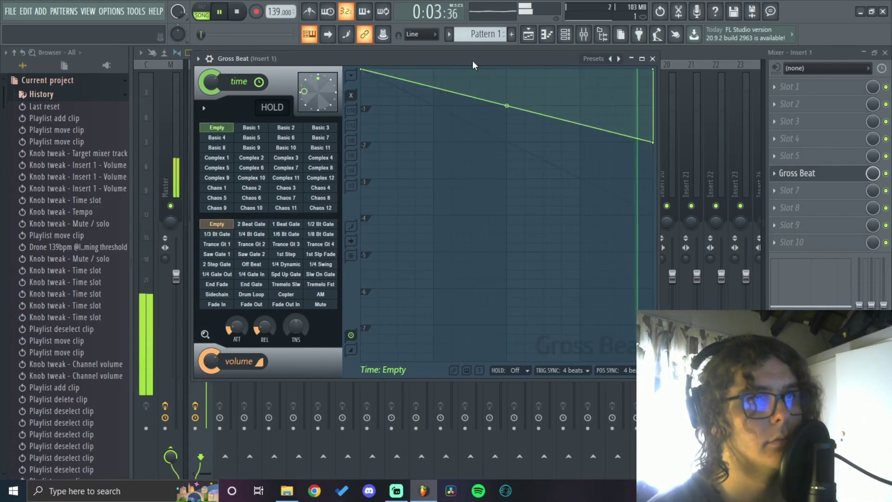
key("space")
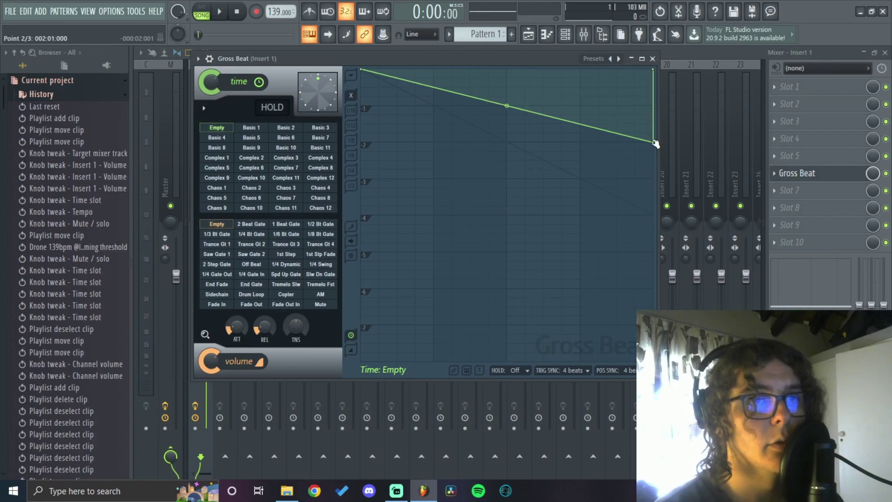
Try flatter and steeper end-point positions while auditioning, settling at about -2
left_click_drag(655, 144, 660, 107)
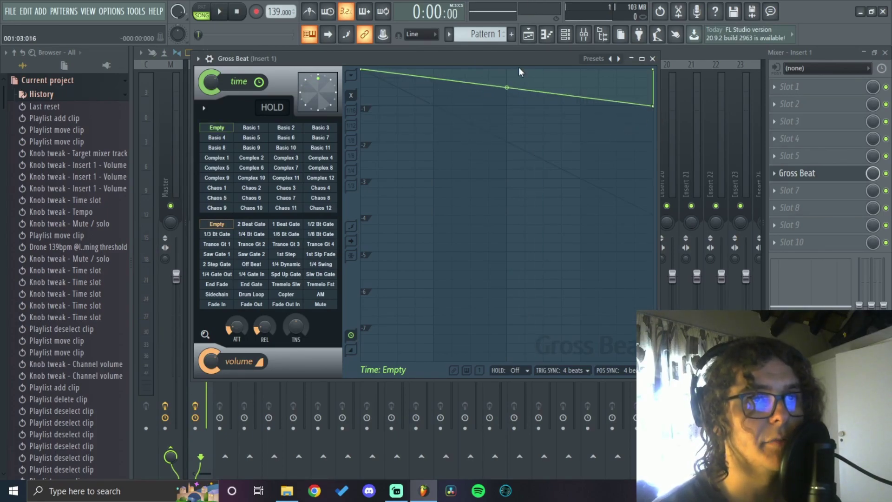
left_click_drag(655, 106, 658, 179)
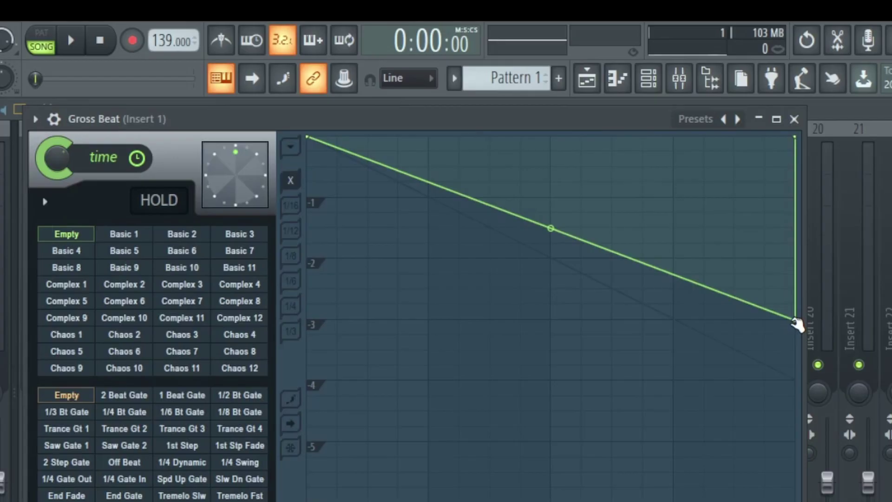
key("space")
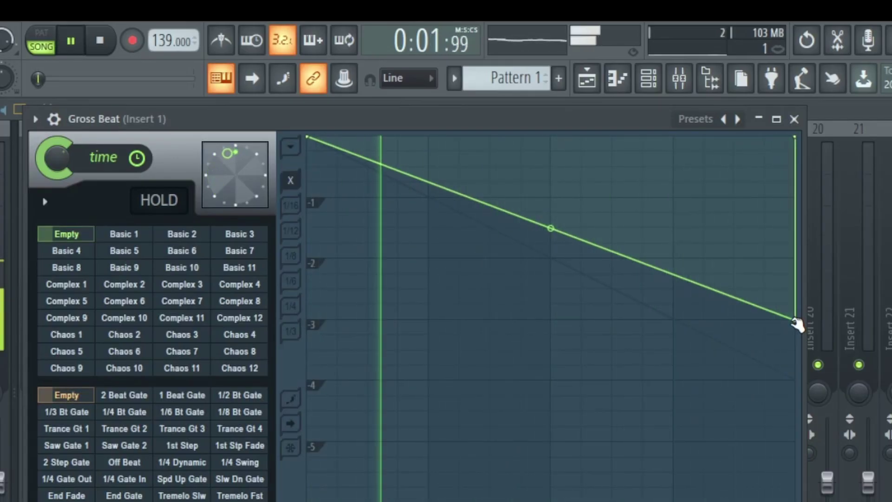
left_click_drag(795, 321, 809, 202)
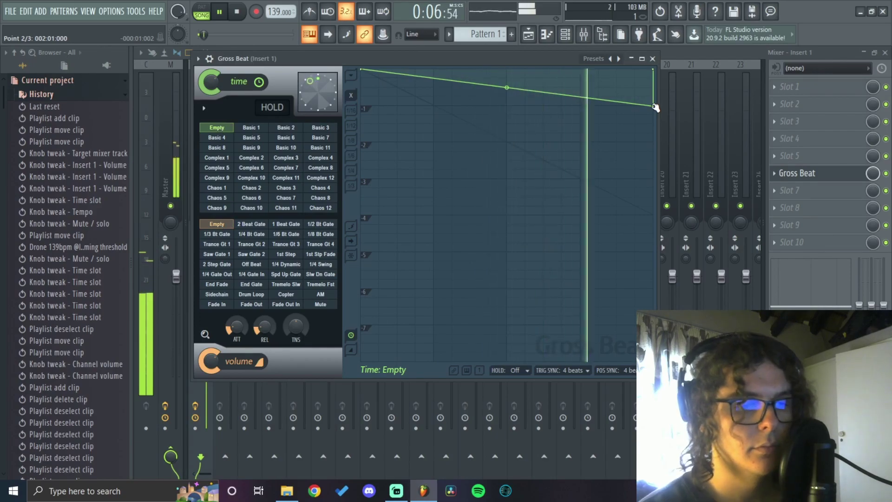
key("space")
left_click_drag(655, 106, 666, 142)
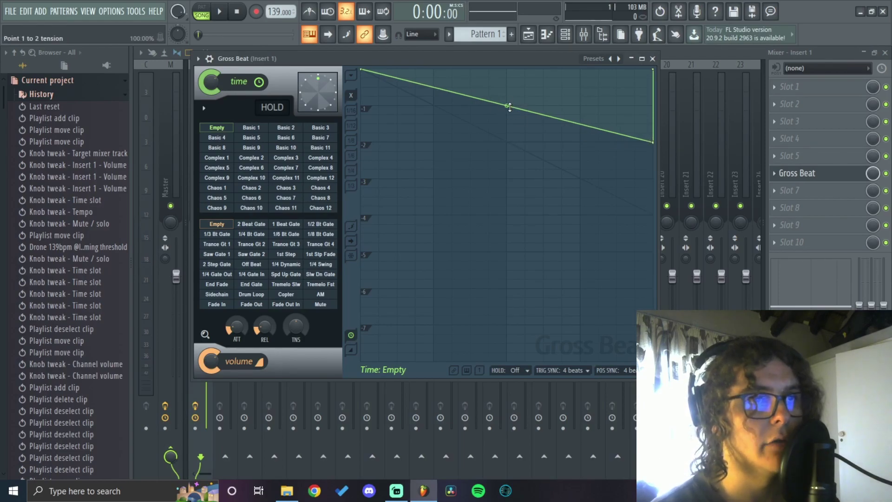
Switch point 2 to a single-curve shape and bend it with maximum tension
mouse_move(508, 107)
left_mouse_down()
mouse_move(508, 121)
mouse_move(506, 105)
left_mouse_up()
right_click(652, 142)
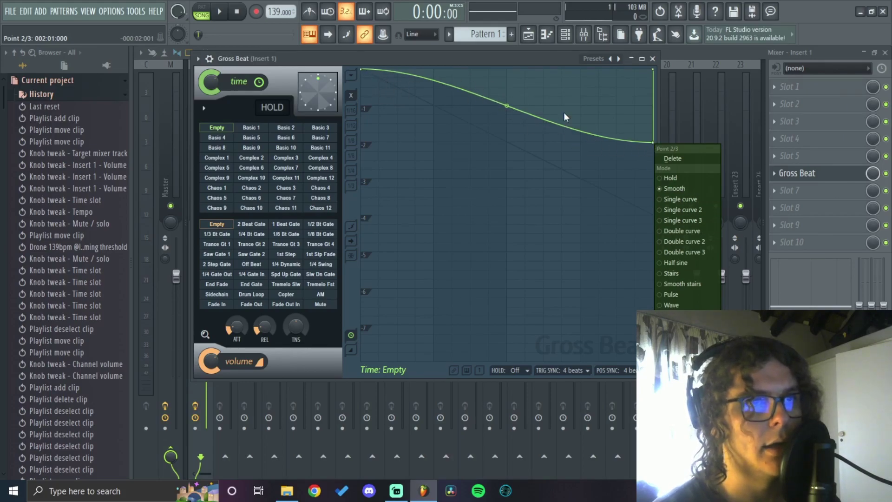
left_click(680, 199)
left_click_drag(508, 110, 510, 60)
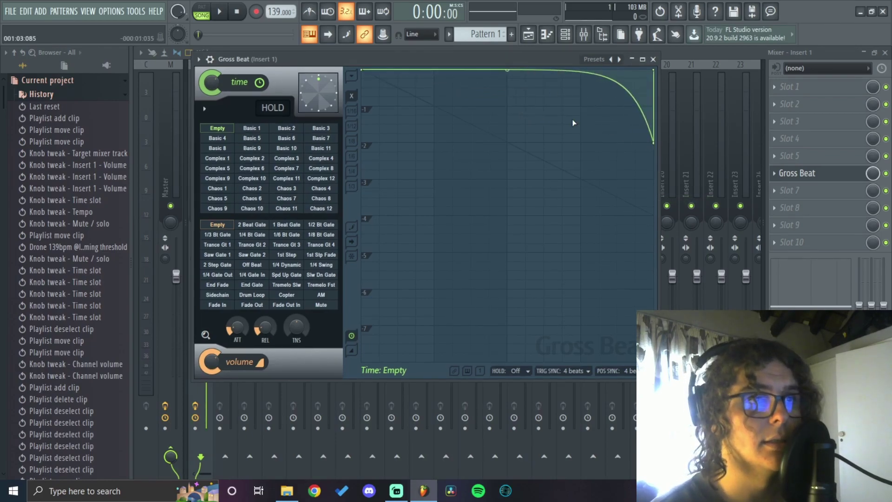
Drop the time envelope's end point to the bottom of the grid and audition it
left_click_drag(654, 142, 653, 310)
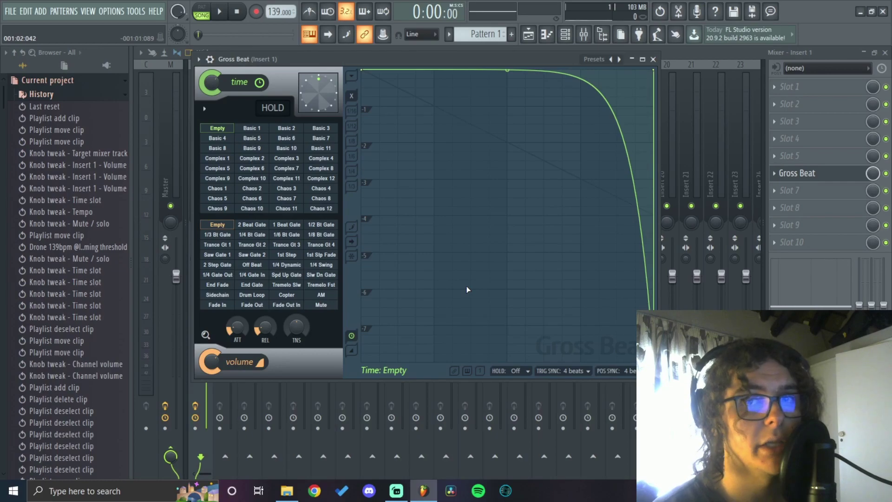
key("space")
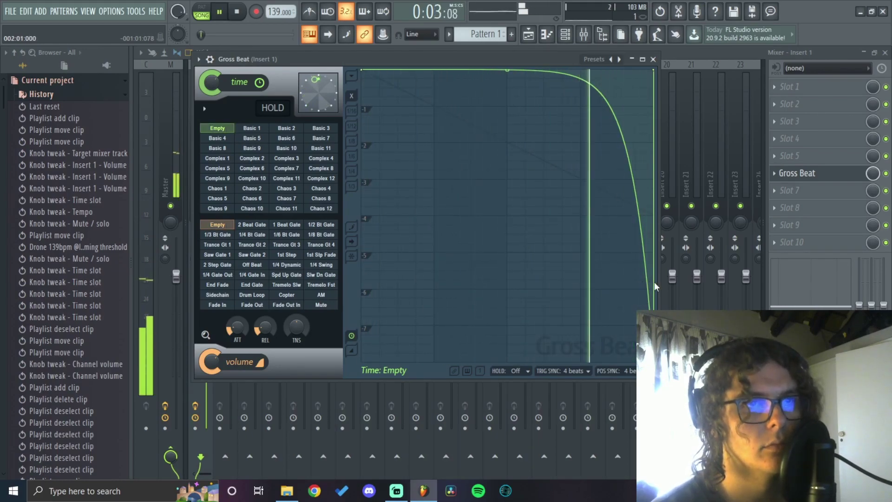
key("space")
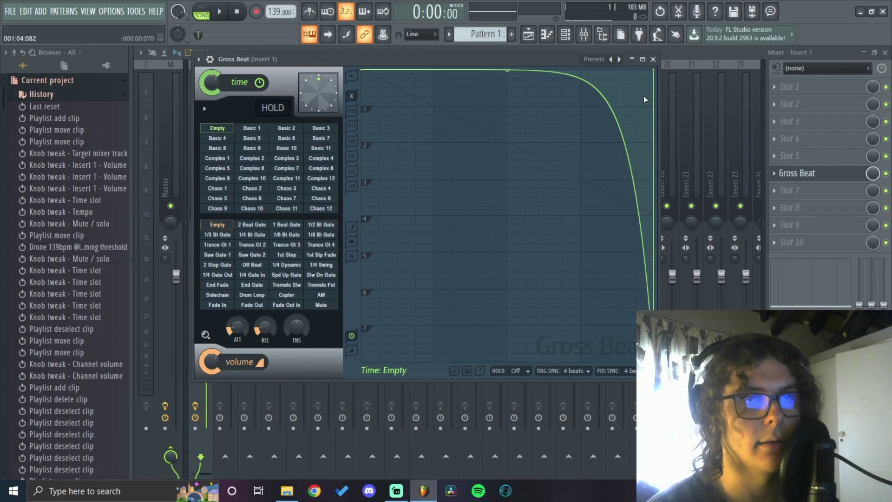
key("space")
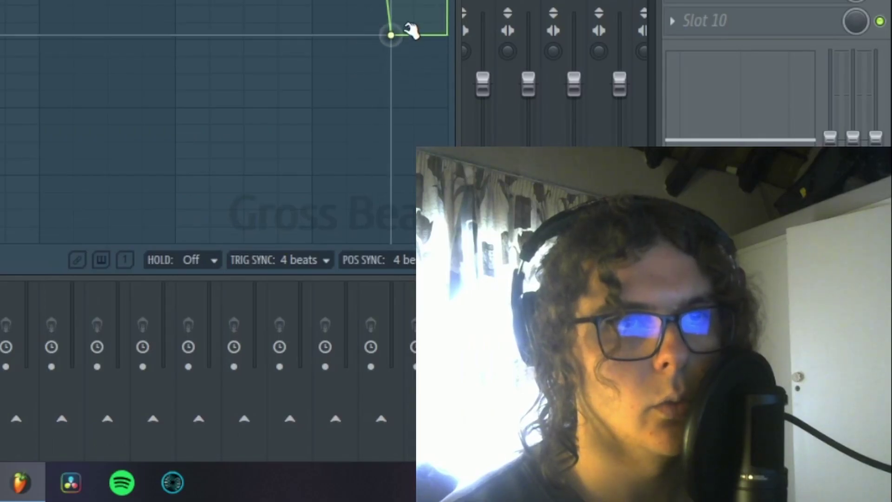
Add a deep dip point on the time envelope, audition it, and lower the last point to about -3
key("space")
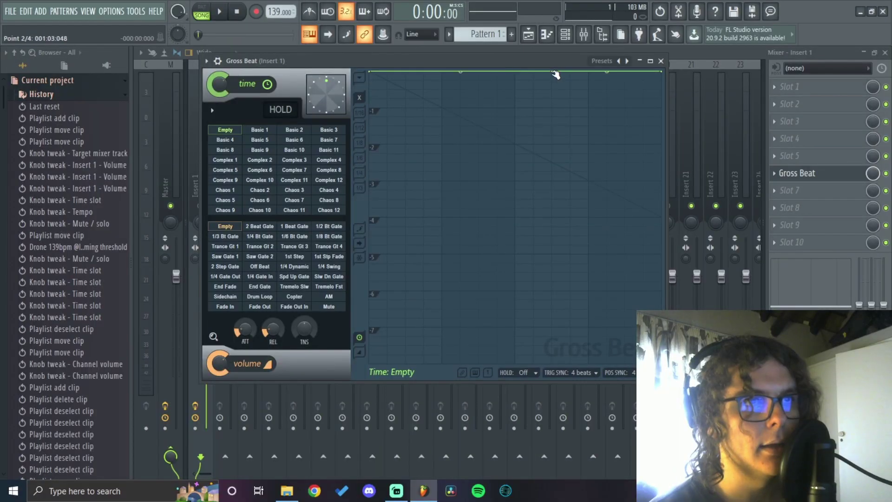
left_click_drag(559, 73, 608, 138)
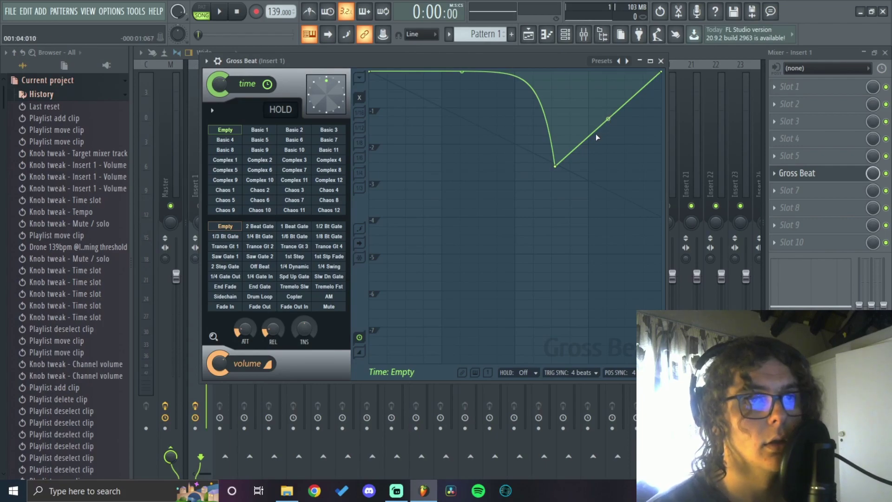
key("space")
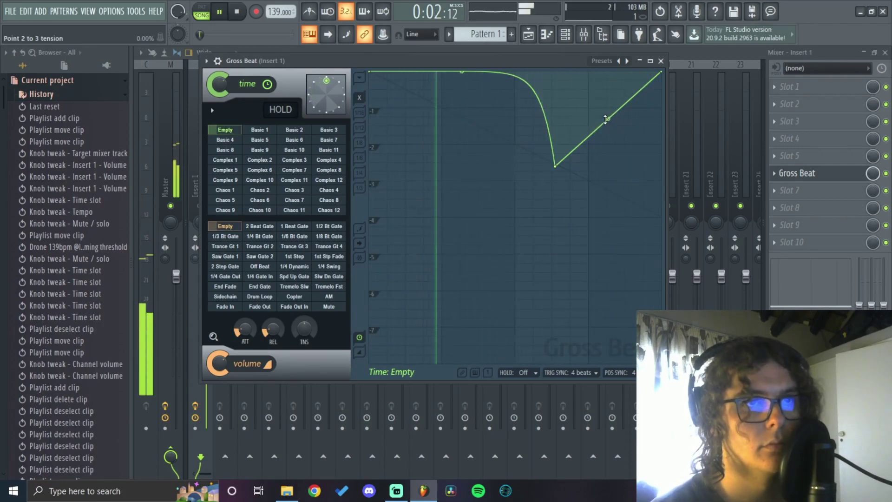
key("space")
left_click_drag(655, 79, 662, 216)
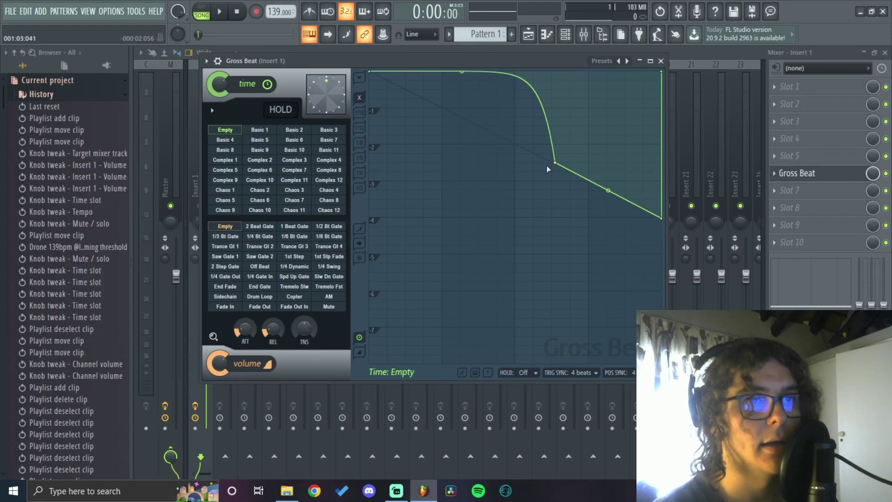
left_click_drag(554, 162, 552, 163)
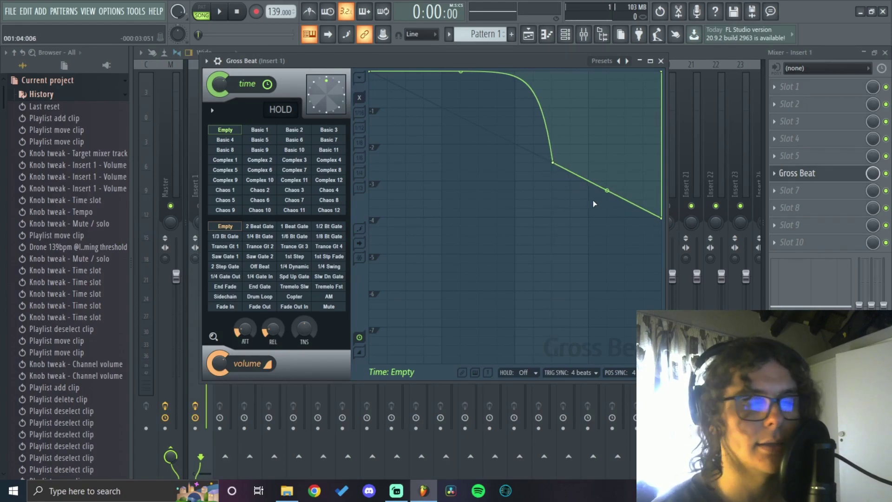
Raise the end point to flatten the tail, audition, then pull a point down into a step at about -2
right_click(560, 180)
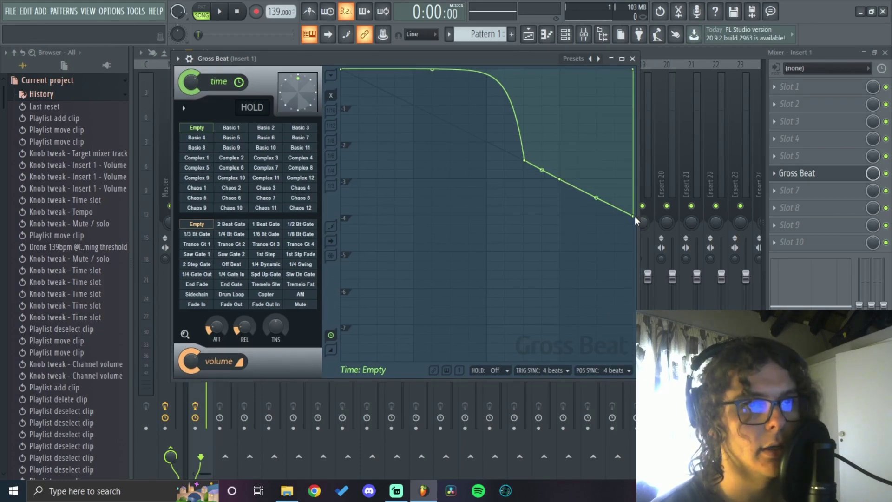
left_click_drag(635, 216, 632, 179)
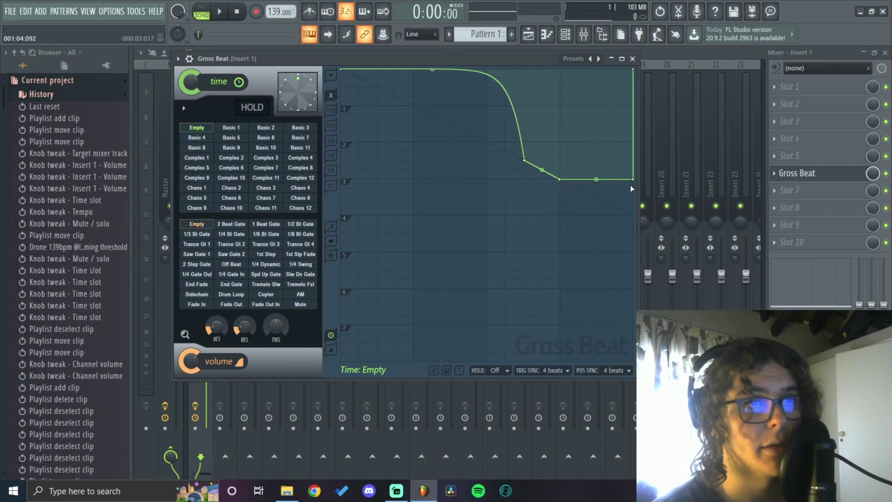
key("space")
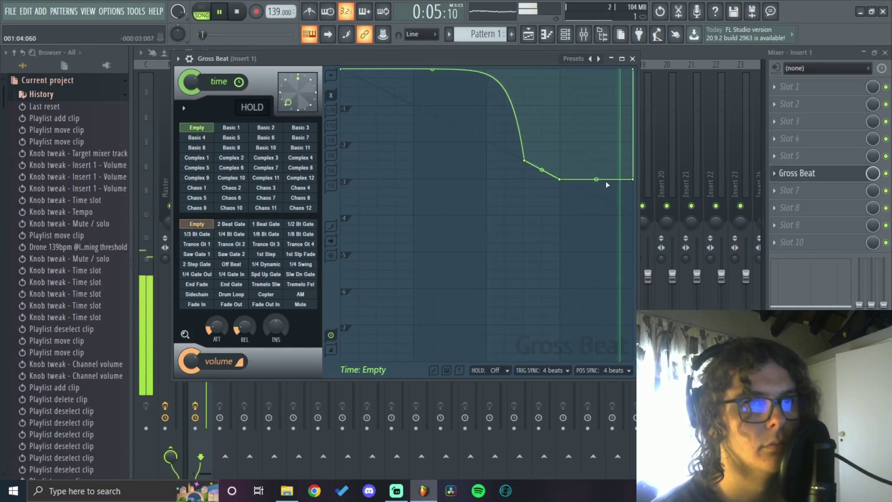
key("space")
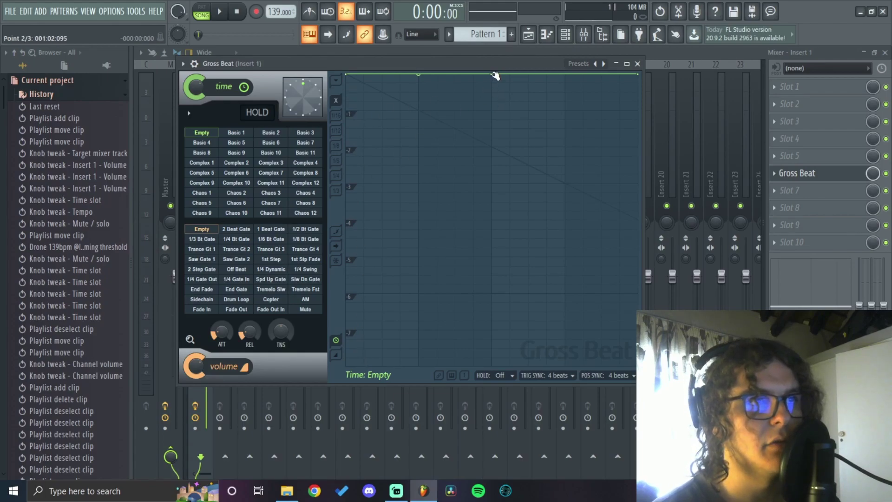
left_click_drag(495, 76, 493, 147)
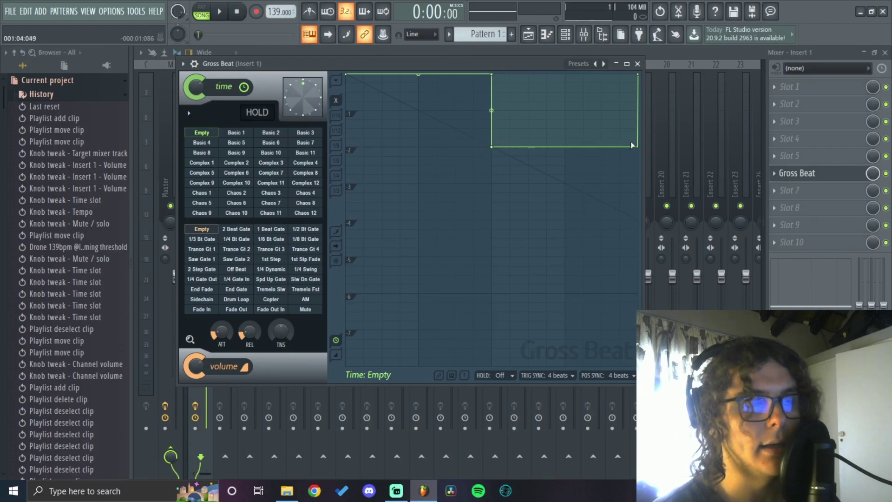
Audition the time step, then lower its second half to about -4
left_click_drag(473, 64, 489, 74)
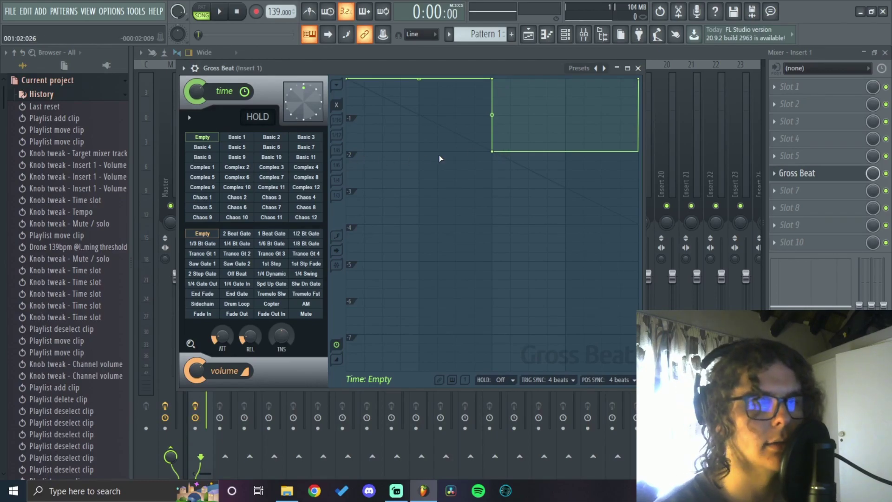
key("space")
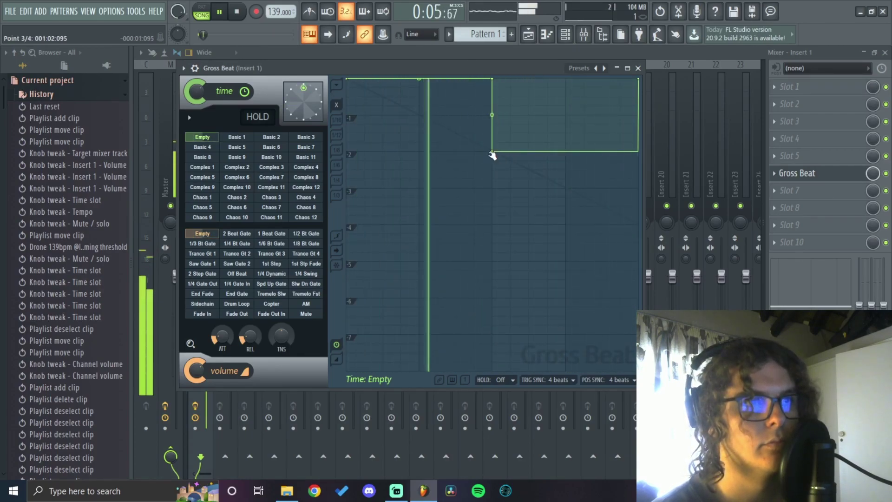
key("space")
left_click_drag(492, 154, 491, 226)
left_click_drag(469, 68, 460, 67)
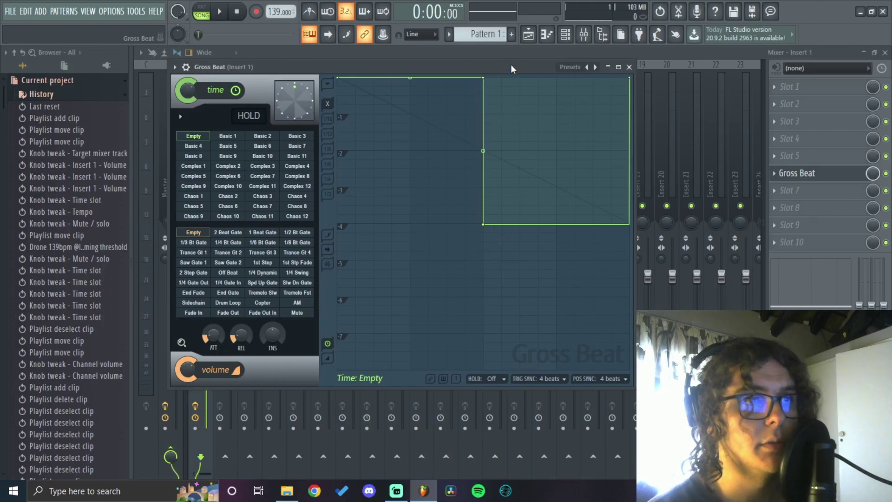
Raise the step's low point to about -3 and shift it slightly later
left_click_drag(511, 65, 523, 65)
left_click_drag(495, 225, 490, 187)
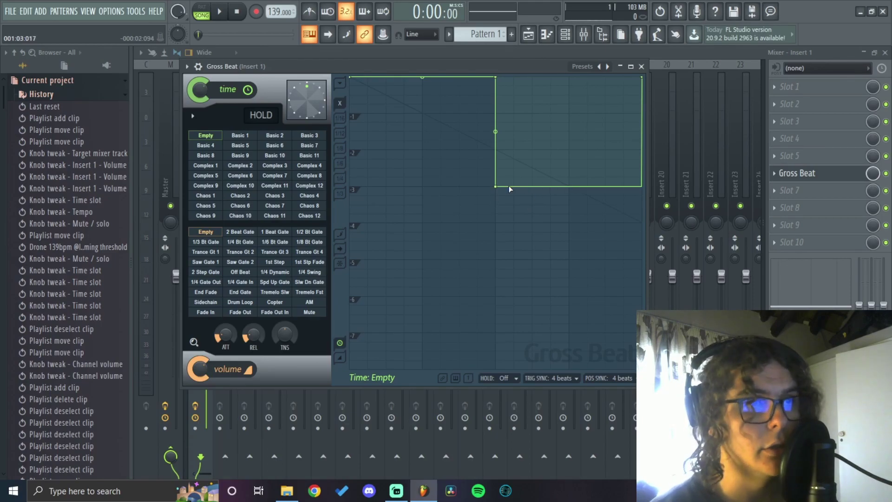
mouse_move(498, 186)
left_mouse_down()
mouse_move(550, 189)
mouse_move(517, 185)
mouse_move(535, 177)
mouse_move(534, 88)
mouse_move(537, 179)
mouse_move(496, 185)
mouse_move(541, 182)
mouse_move(557, 127)
mouse_move(555, 182)
mouse_move(607, 177)
mouse_move(496, 185)
left_mouse_up()
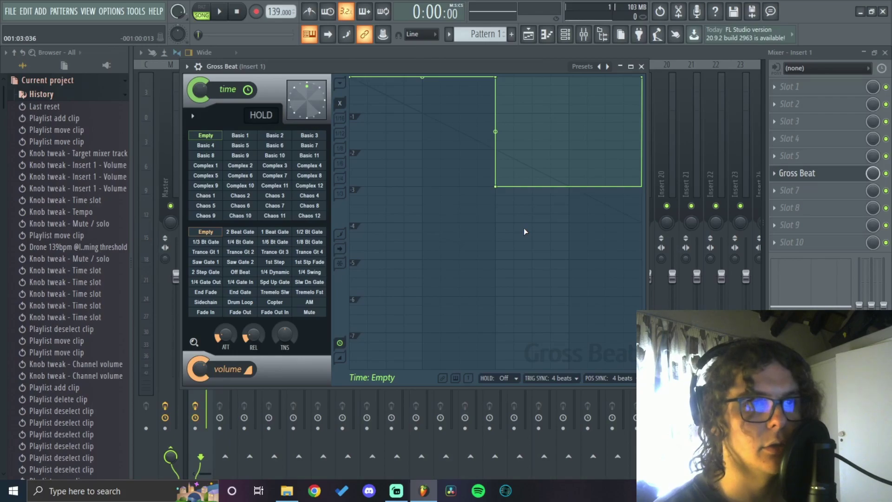
Switch to the volume envelope and pull its end point to the bottom for a full fade, auditioning it
left_click(213, 233)
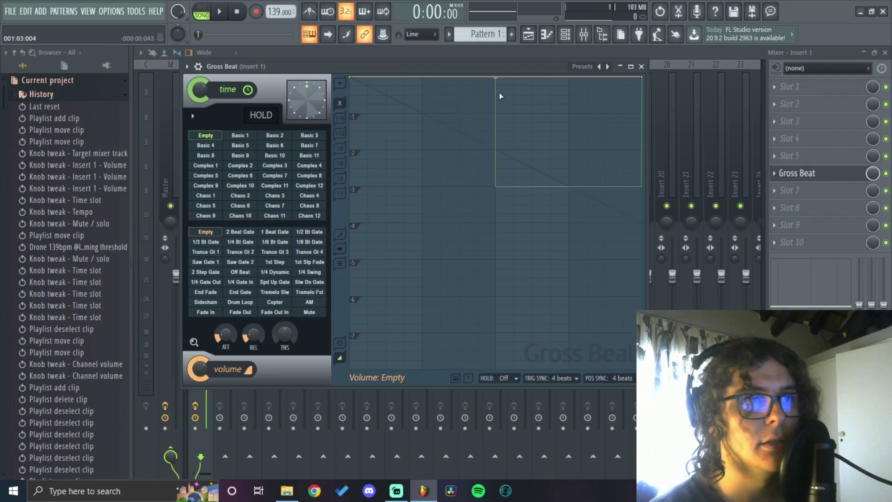
left_click_drag(502, 70, 508, 67)
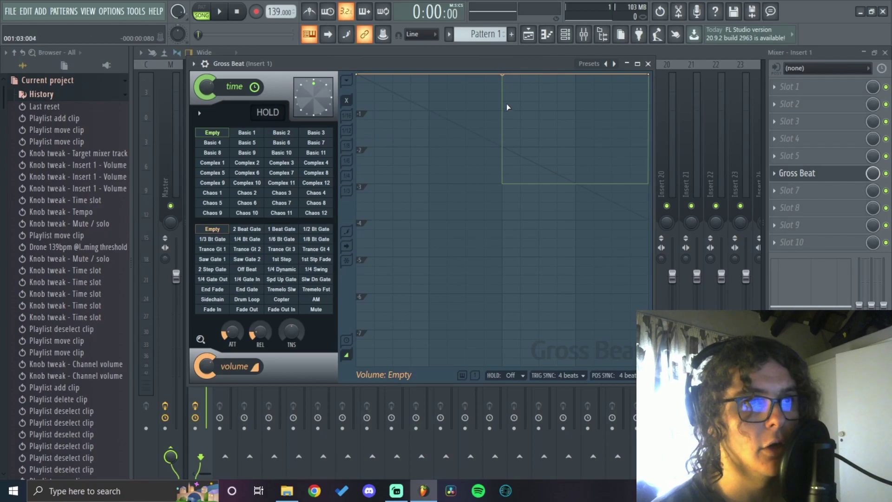
left_click_drag(648, 80, 648, 367)
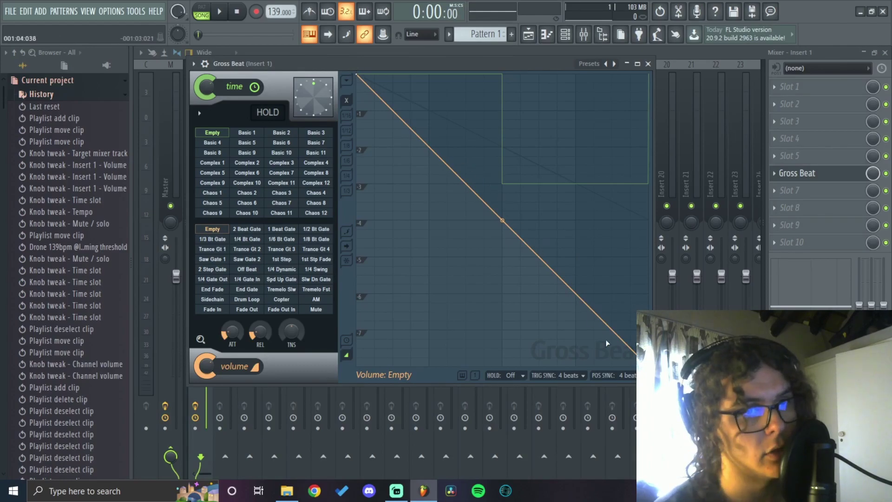
key("space")
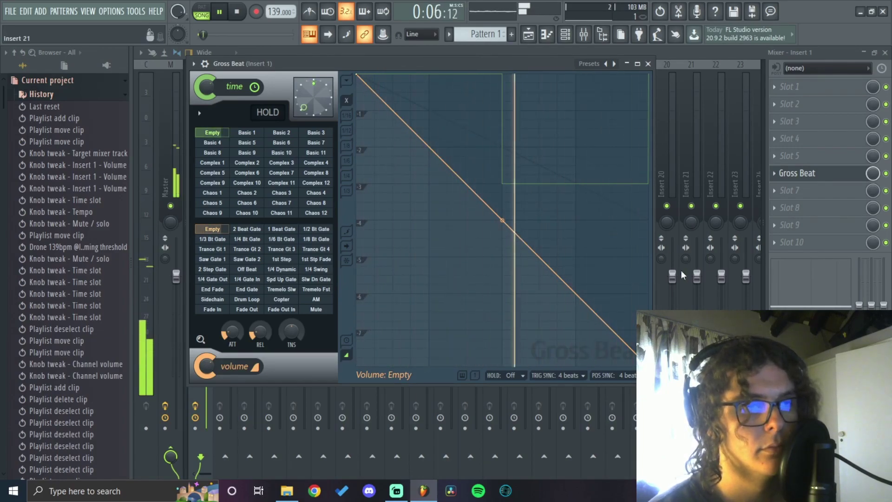
key("space")
mouse_move(648, 366)
left_mouse_down()
mouse_move(671, 81)
mouse_move(650, 367)
left_mouse_up()
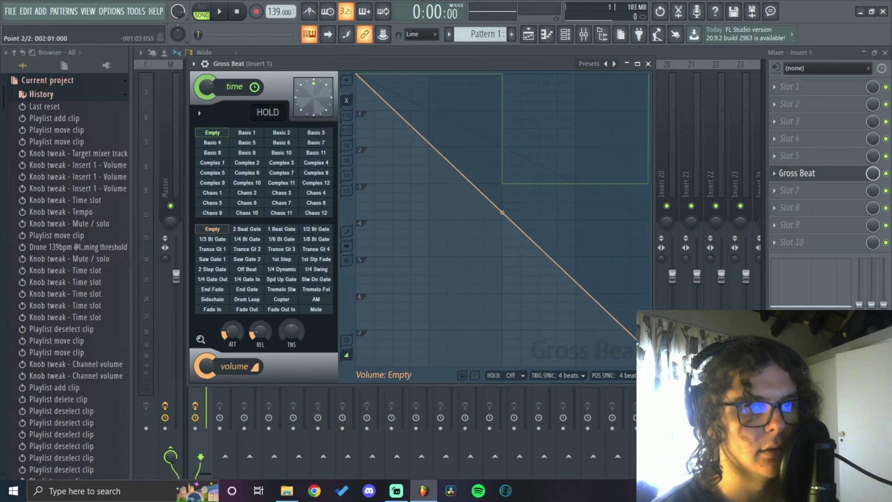
Add points forming sawtooth ramps that jump to full and fall to silence, then audition them
left_click_drag(563, 314, 430, 390)
left_click(499, 322)
left_click_drag(500, 322, 428, 47)
left_click_drag(523, 241, 531, 119)
left_click_drag(633, 343, 581, 369)
left_click(622, 331)
left_click_drag(623, 332, 575, 75)
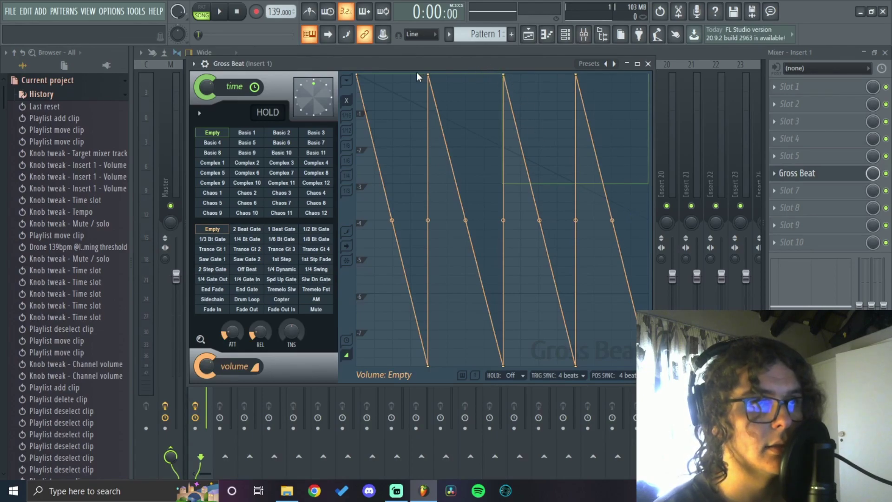
key("space")
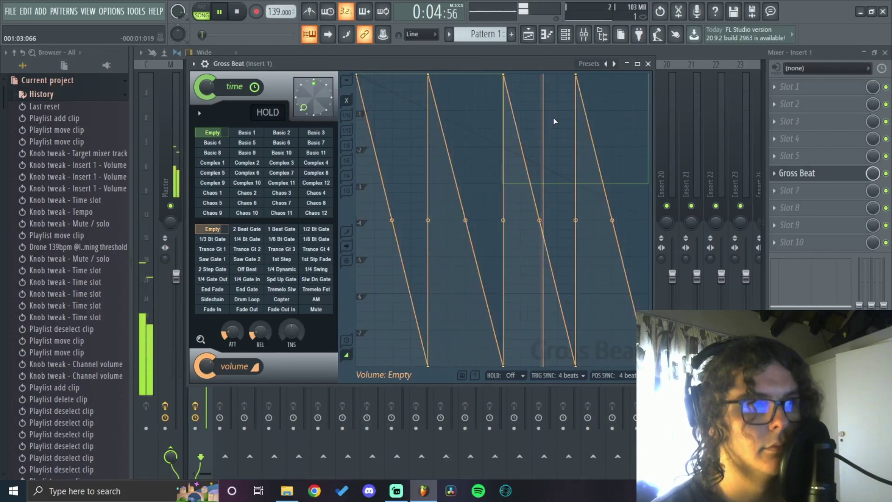
key("space")
right_click(428, 366)
Delete the low points from the volume envelope
left_click(435, 251)
right_click(502, 365)
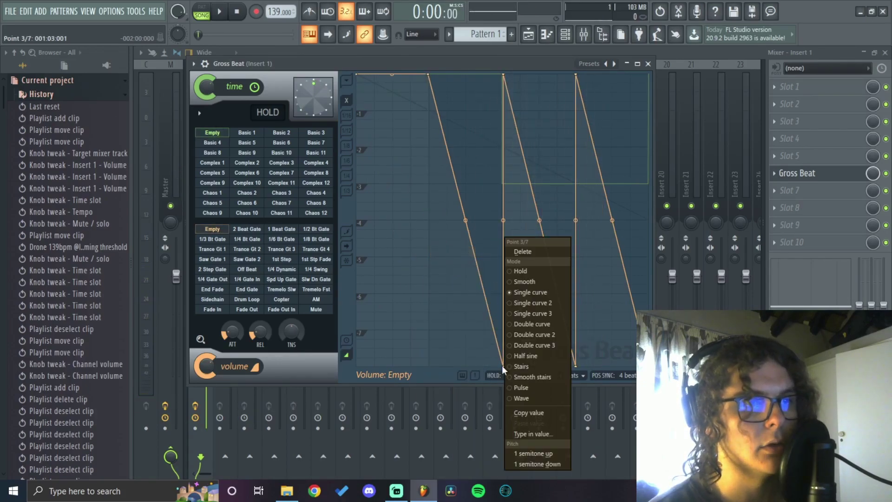
left_click(554, 248)
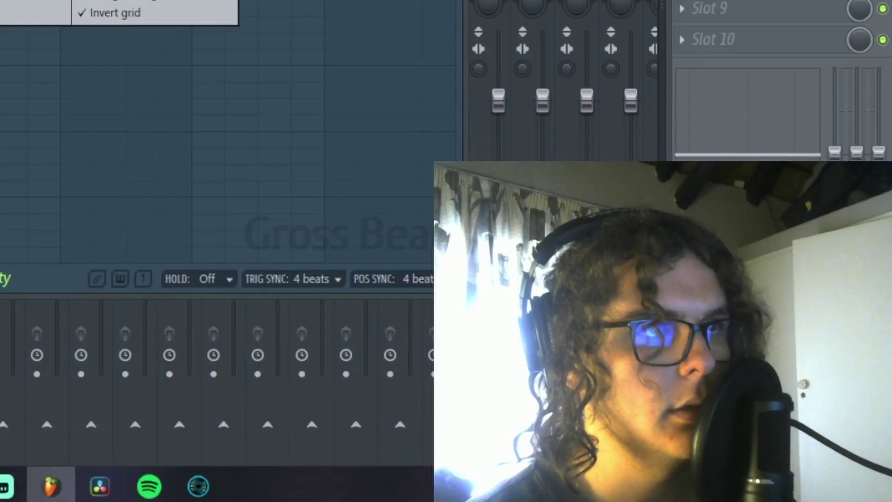
left_click(514, 62)
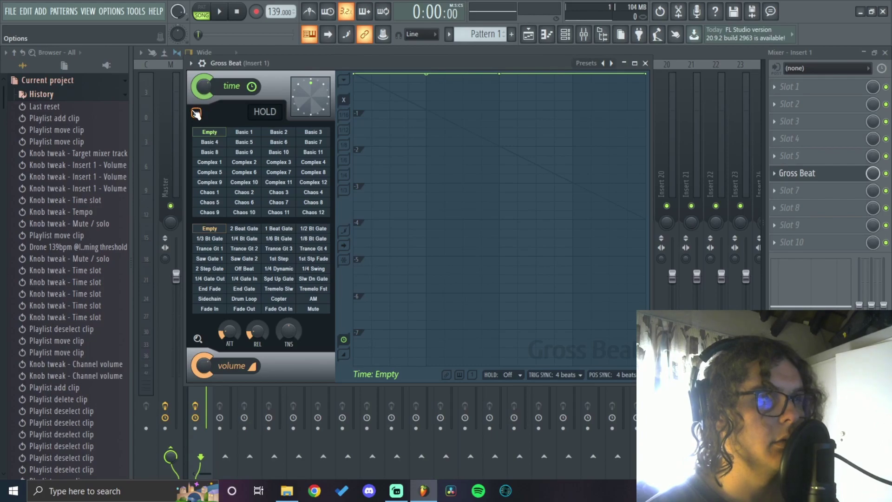
Set Gross Beat's click reduction to High (melodic)
left_click(196, 113)
mouse_move(214, 122)
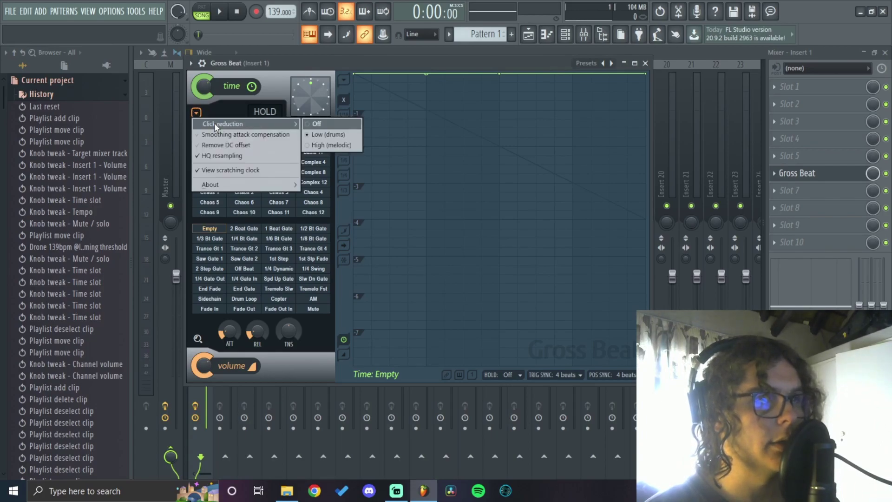
left_click(322, 143)
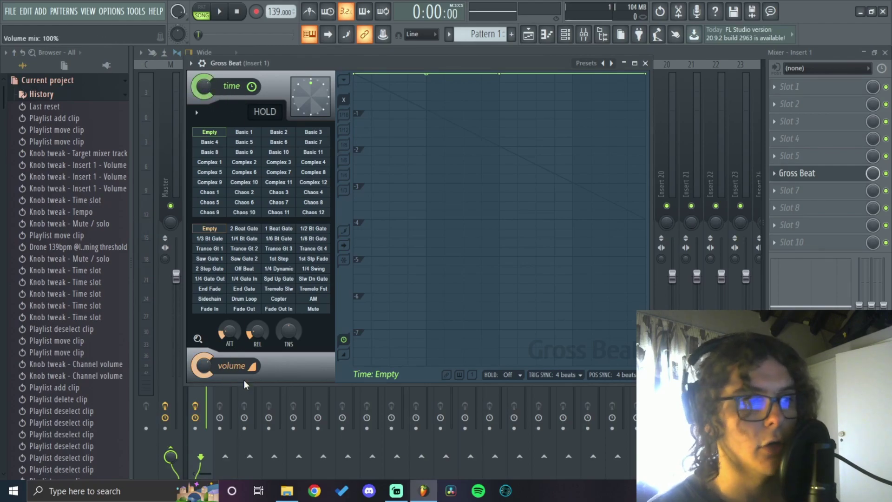
Shape the time envelope with a V dip, a sudden drop and a rising point after it
left_click_drag(426, 73, 426, 110)
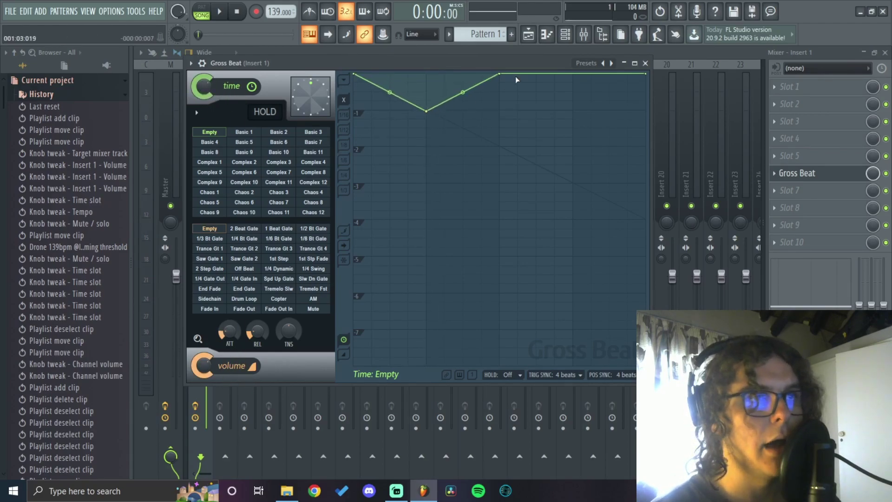
left_click(500, 147)
left_click_drag(501, 155, 576, 75)
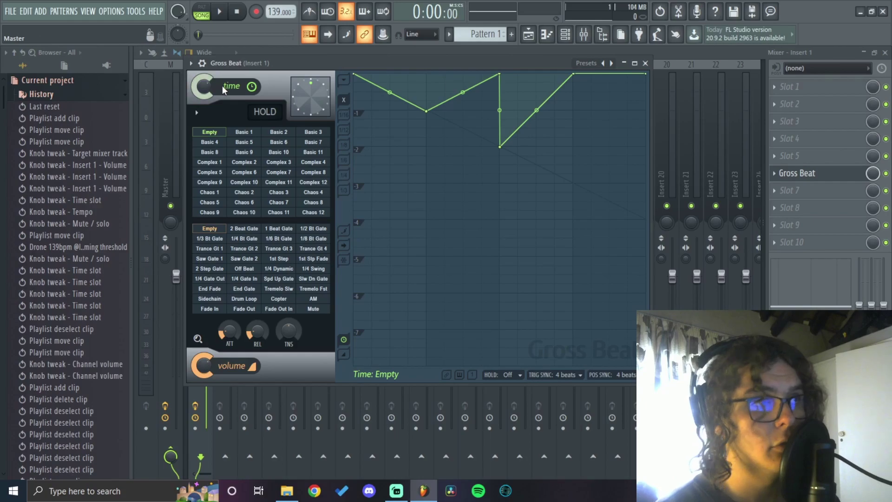
Audition the time effect, then lower the time mix to about 54% and replay
key("space")
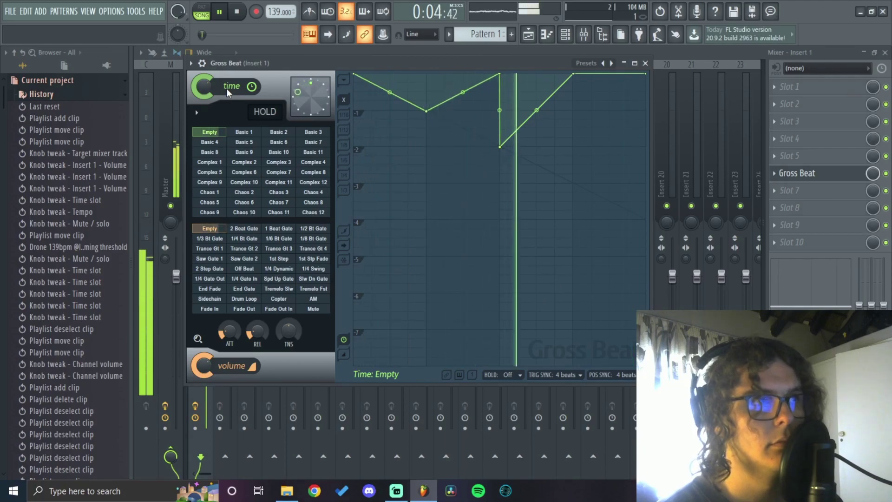
key("space")
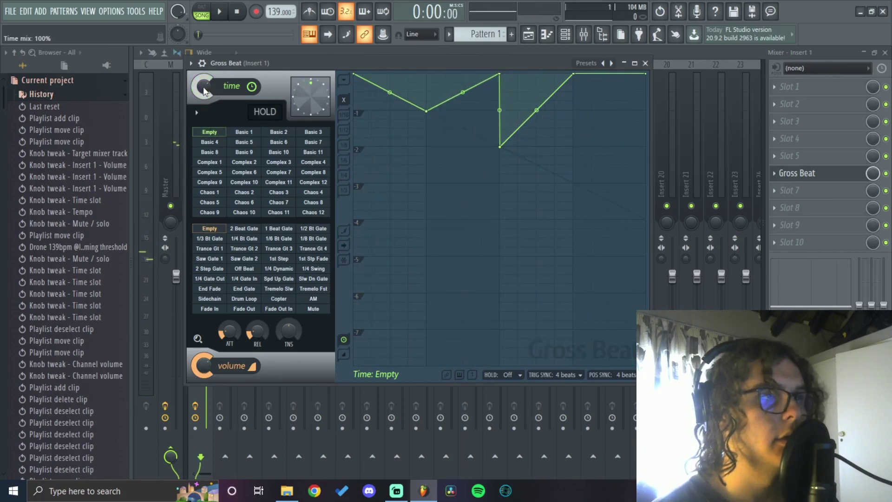
left_click_drag(203, 86, 203, 105)
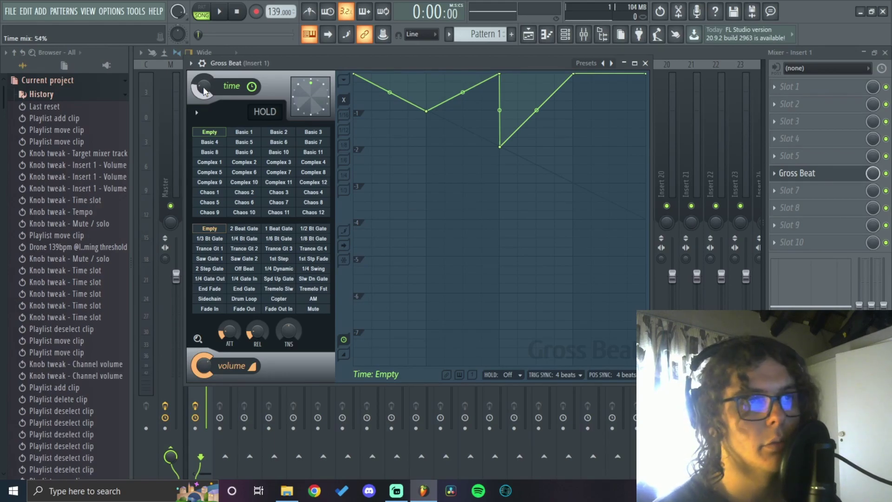
key("space")
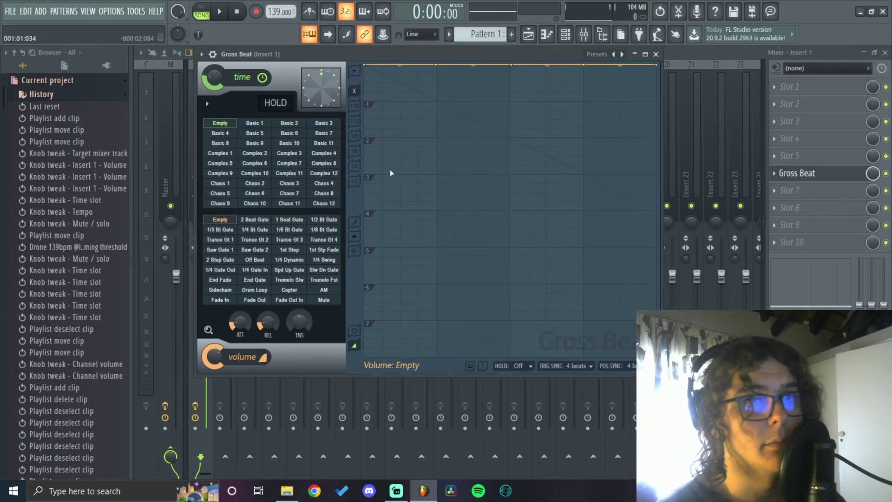
Pull a volume envelope point down, then delete it so the volume line is flat again
left_click_drag(436, 65, 435, 146)
right_click(437, 147)
left_click(445, 163)
Reposition the Gross Beat window and lower the time mix to 42%
mouse_move(424, 51)
left_mouse_down()
mouse_move(423, 35)
mouse_move(429, 67)
left_mouse_up()
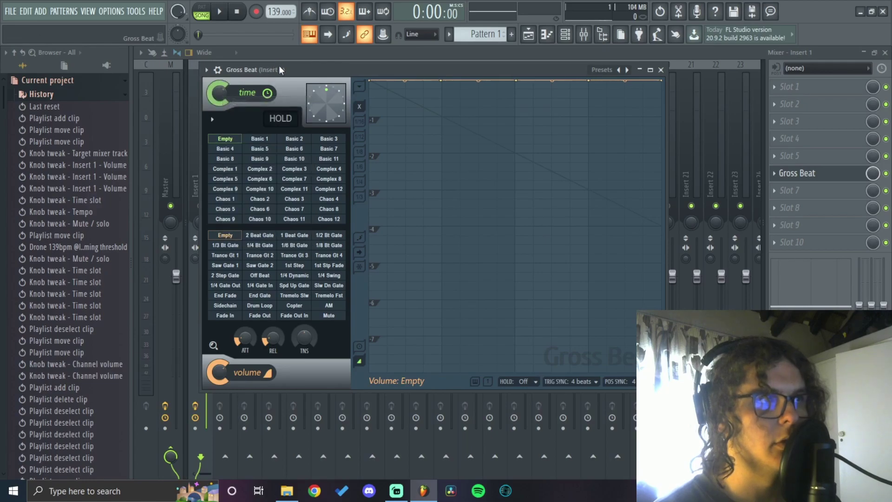
left_click_drag(280, 68, 262, 52)
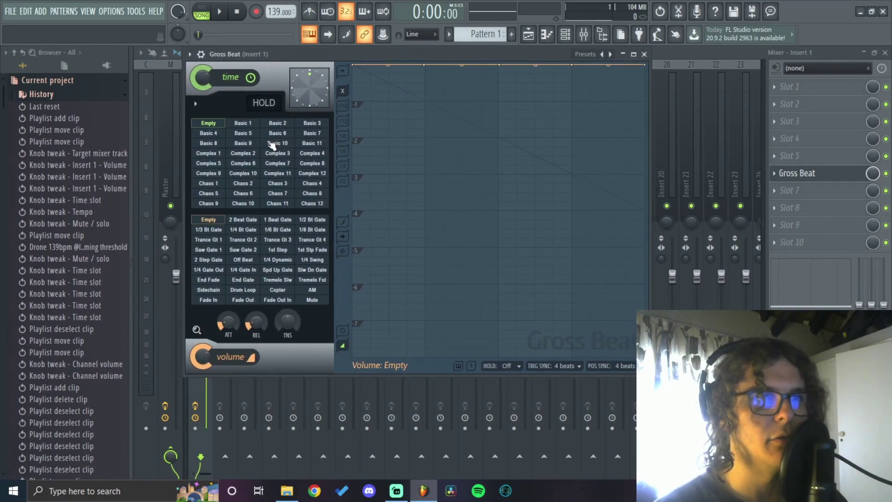
left_click_drag(504, 54, 468, 56)
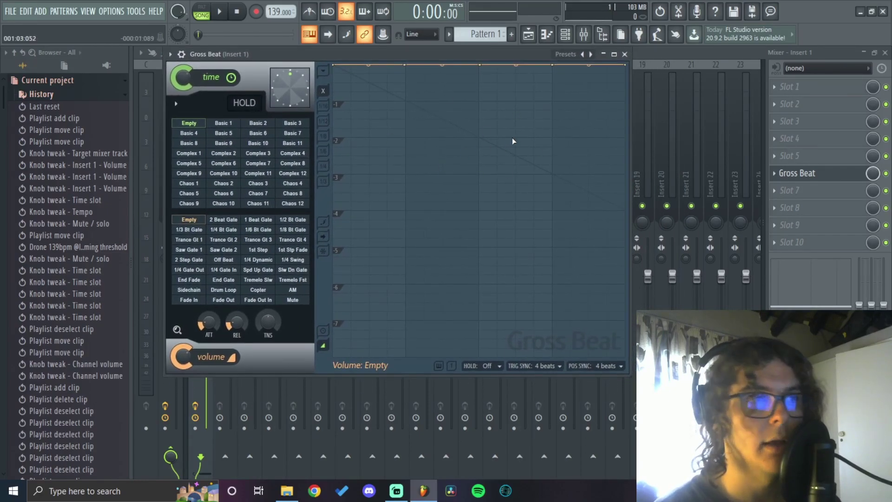
mouse_move(182, 78)
left_mouse_down()
mouse_move(182, 100)
mouse_move(182, 69)
left_mouse_up()
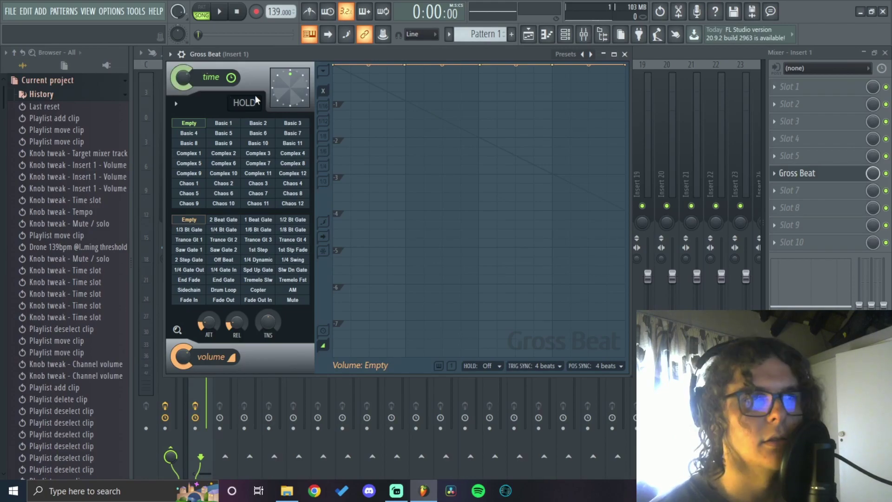
Switch to the time envelope and add a steep V-shaped dip
left_click(325, 83)
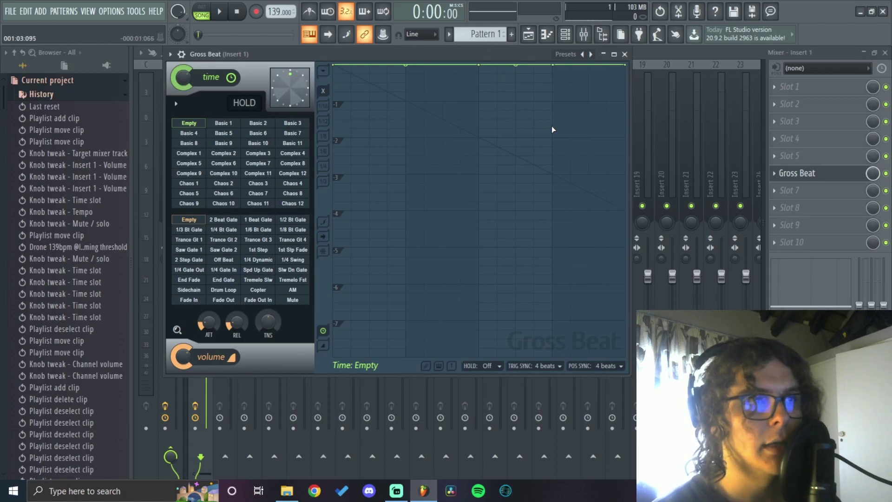
left_click_drag(404, 65, 403, 98)
left_click_drag(478, 65, 441, 65)
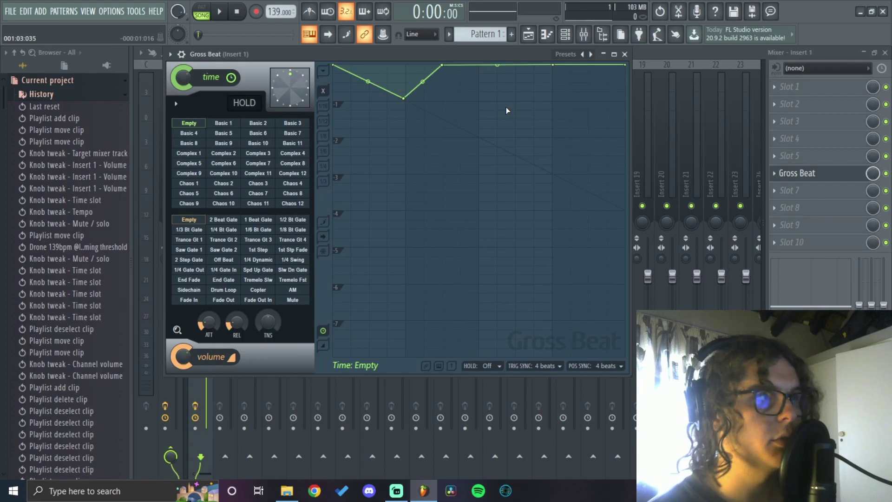
Toggle the time knob change with Ctrl+Z, then Undo move point and Undo add point from the graph menu
key("ctrl+z")
key("ctrl+z")
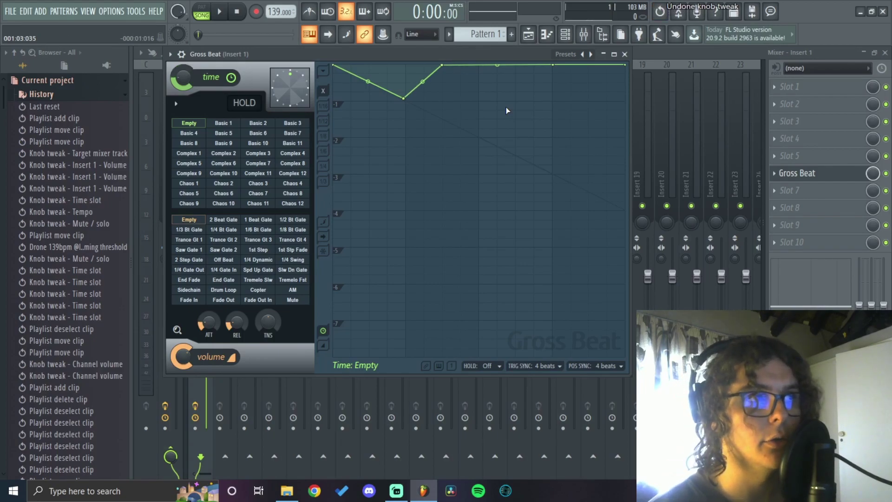
key("ctrl+z")
key("ctrl+z")
key("ctrl+z")
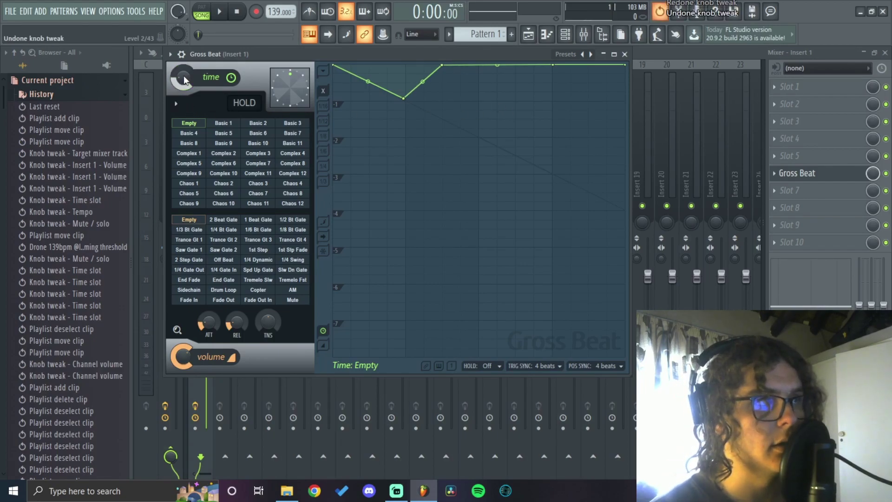
key("ctrl+z")
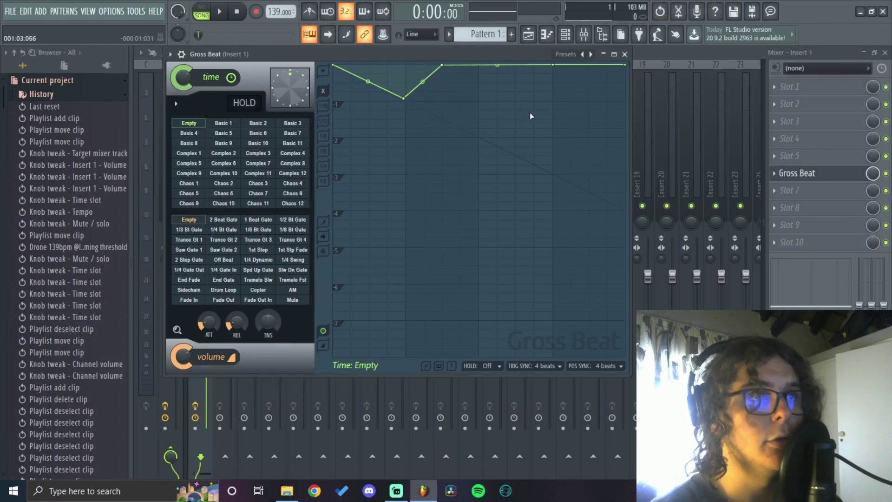
left_click(324, 70)
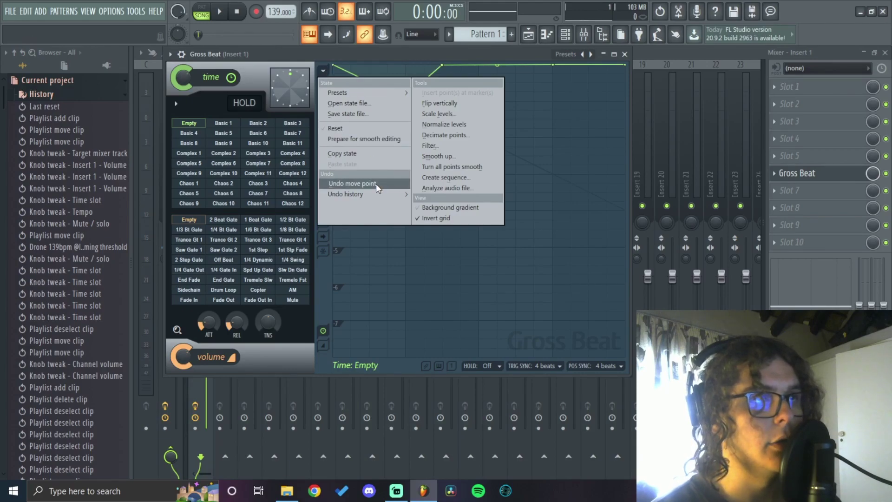
left_click(375, 183)
left_click(324, 70)
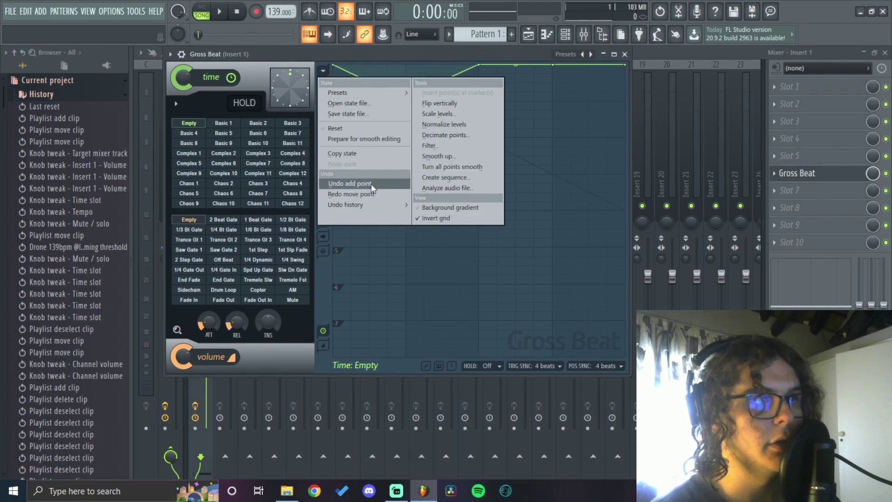
left_click(366, 183)
left_click(324, 69)
left_click(370, 63)
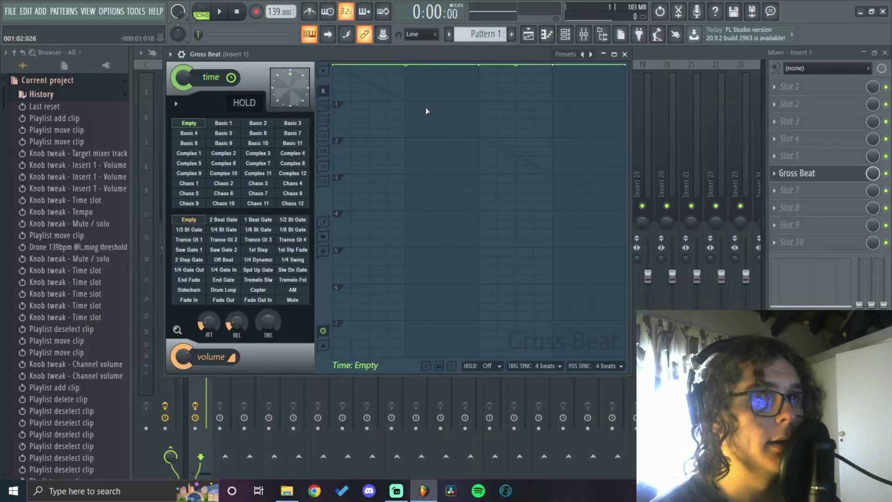
Draw a zigzag time envelope with several points, including deep low points mid-envelope and near the end
left_click(394, 109)
left_click(478, 130)
left_click(545, 177)
left_click_drag(432, 88, 403, 228)
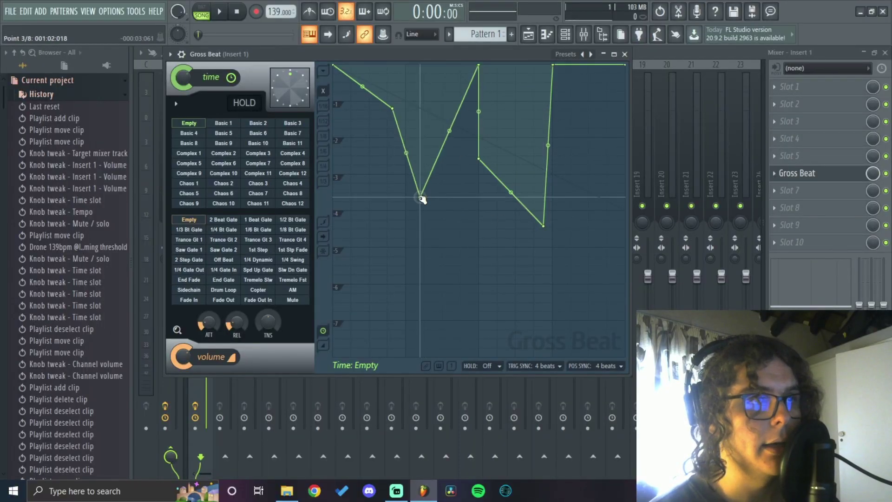
left_click_drag(524, 243, 500, 270)
left_click_drag(587, 153, 590, 287)
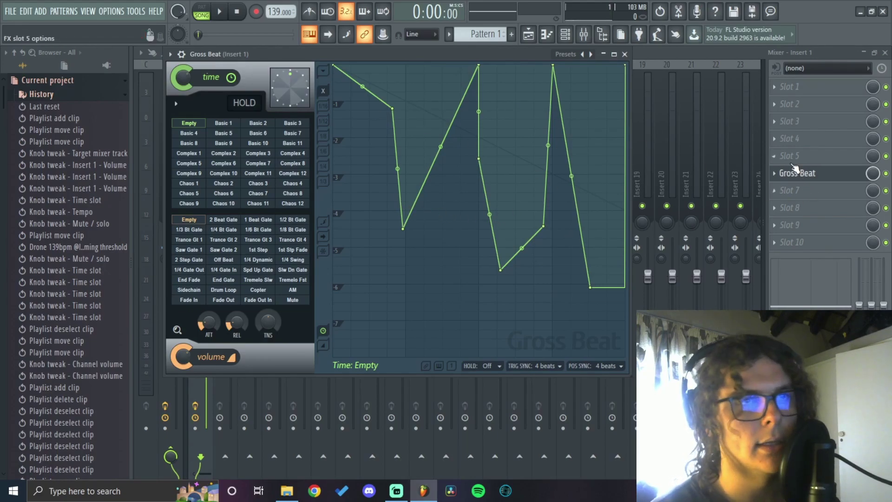
Reset the time envelope to a flat line from the graph's options menu
left_click(323, 72)
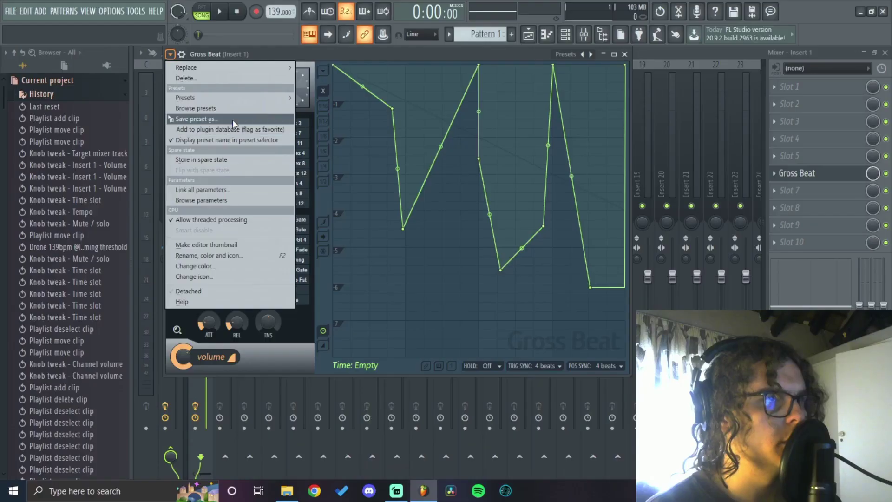
mouse_move(252, 98)
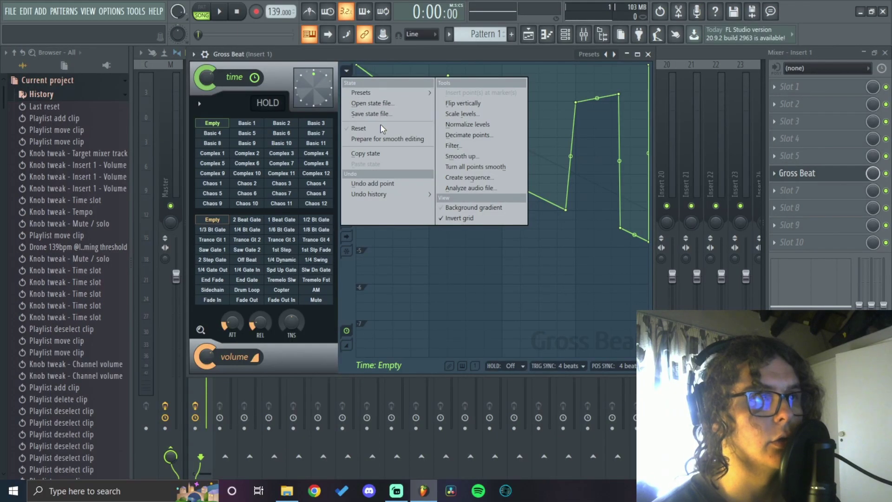
left_click(381, 128)
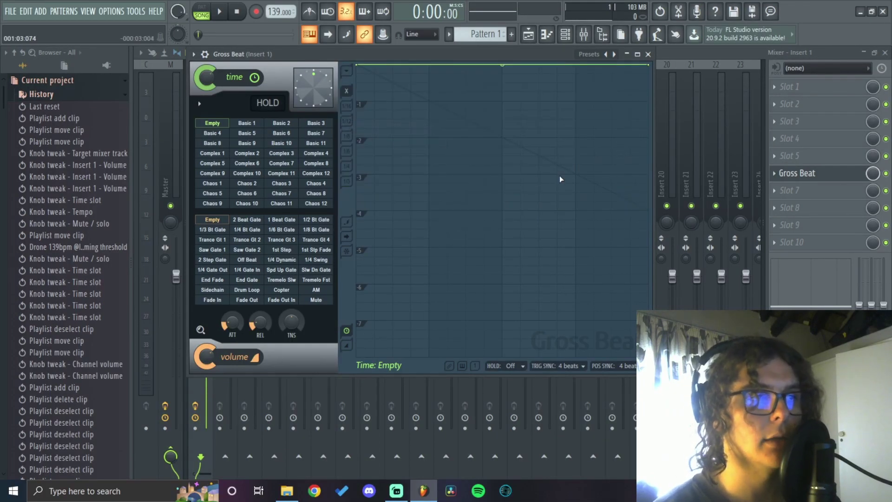